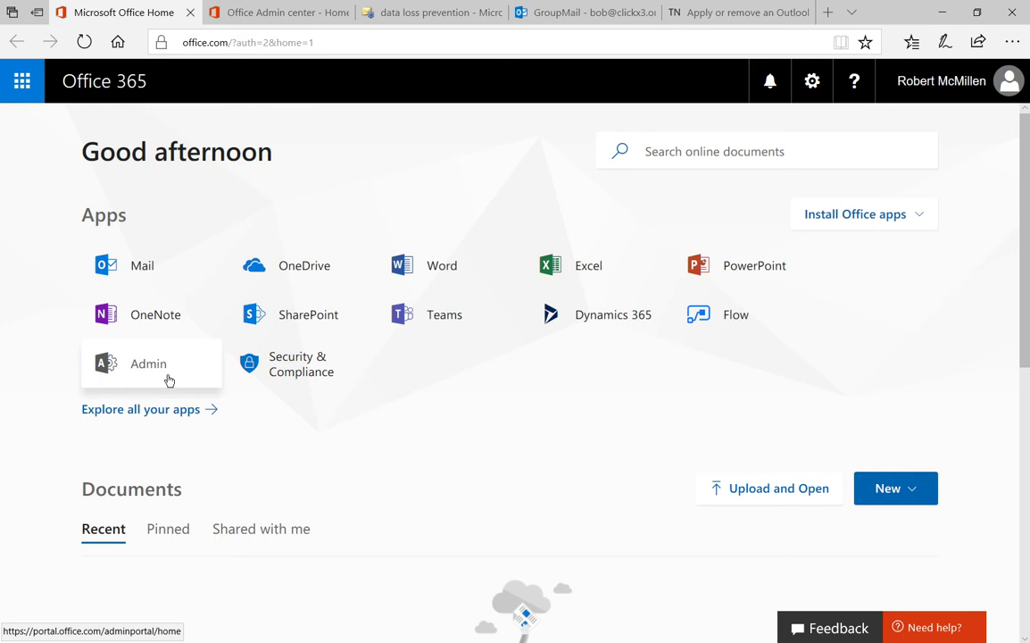
Step: Switch from the Office 365 home page through the Admin center to the Exchange admin center's data loss prevention page
left_click(298, 18)
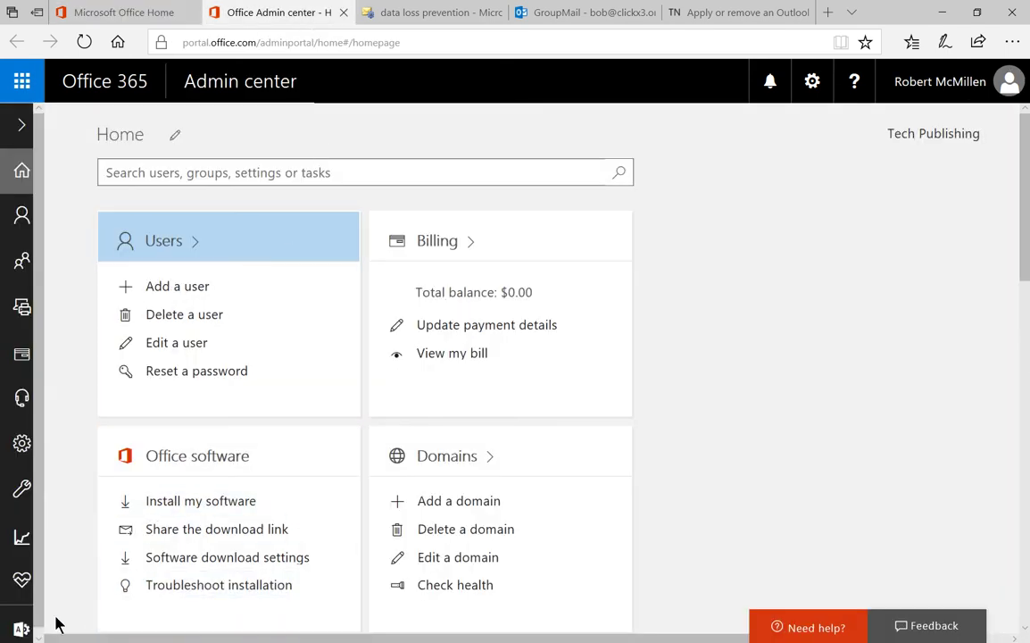
left_click(8, 630)
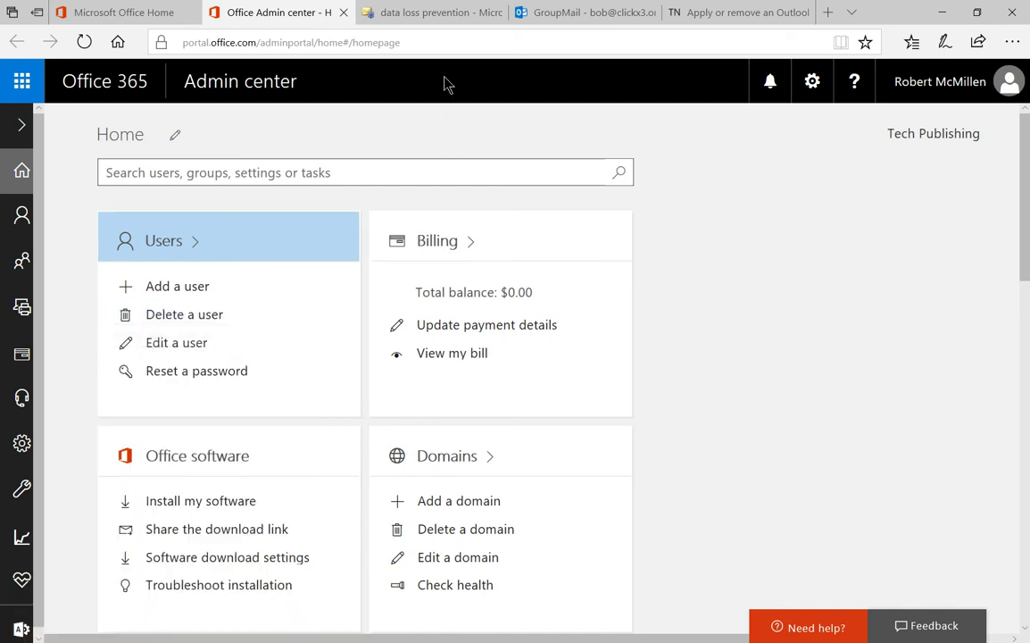
left_click(445, 19)
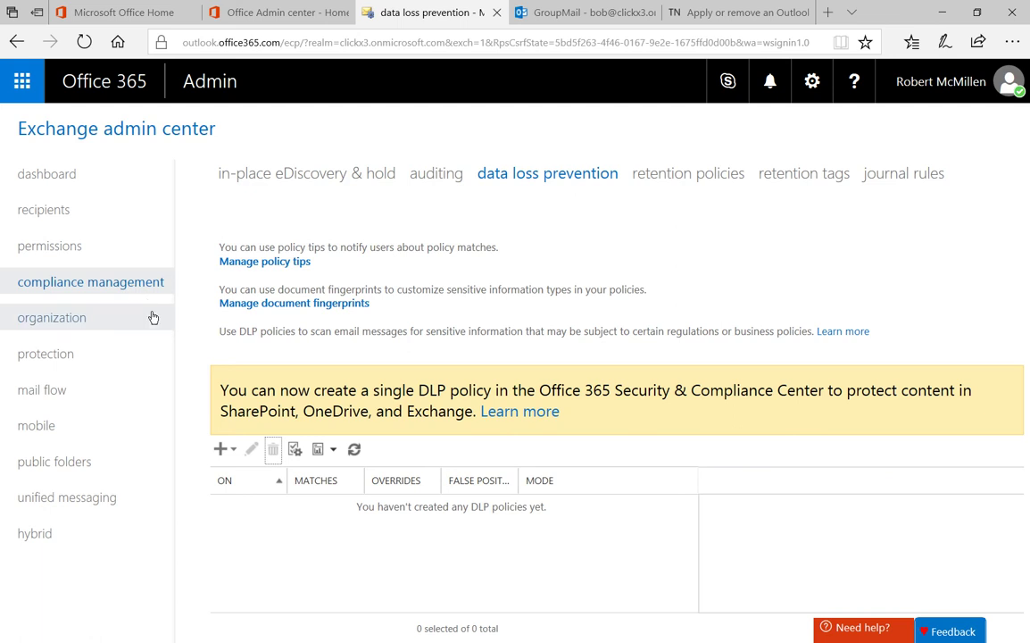
Step: Create a custom DLP policy named DLPTest, keeping it enabled in the mode Test DLP policy without Policy Tips, and save it
left_click(221, 450)
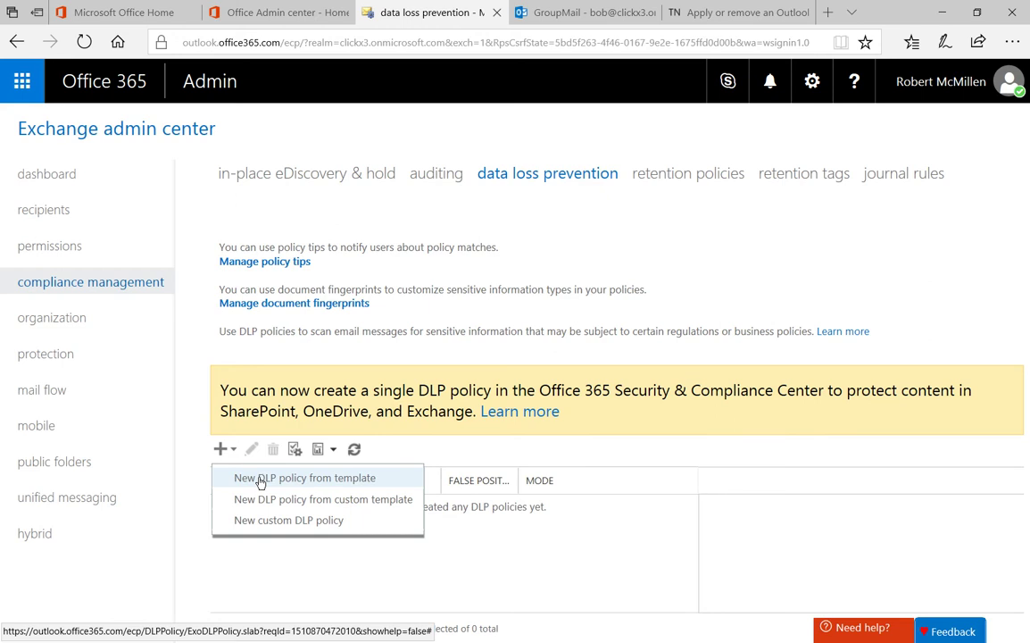
left_click(351, 522)
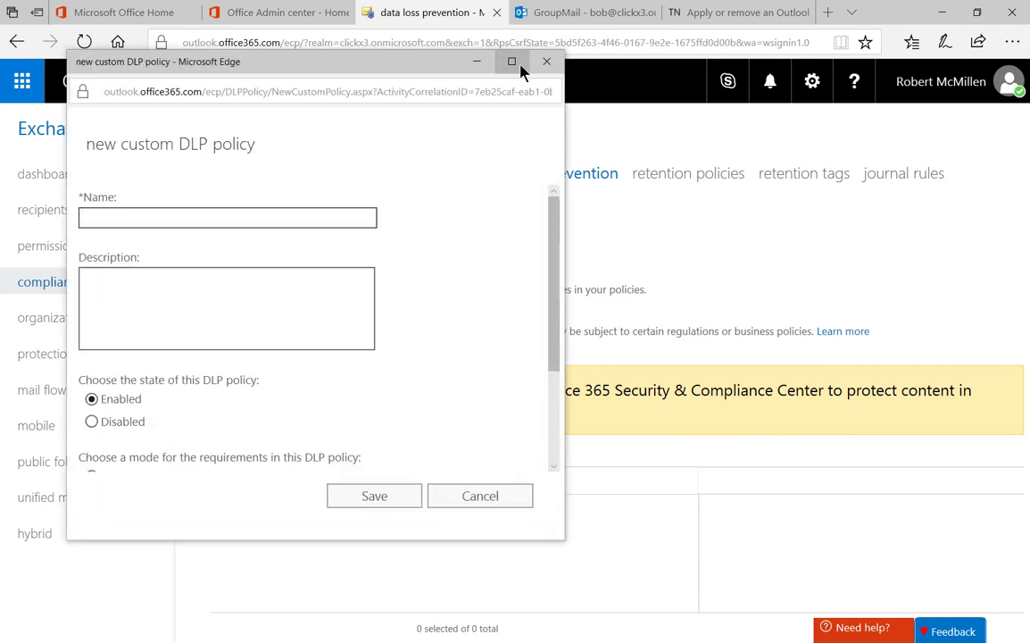
left_click(511, 62)
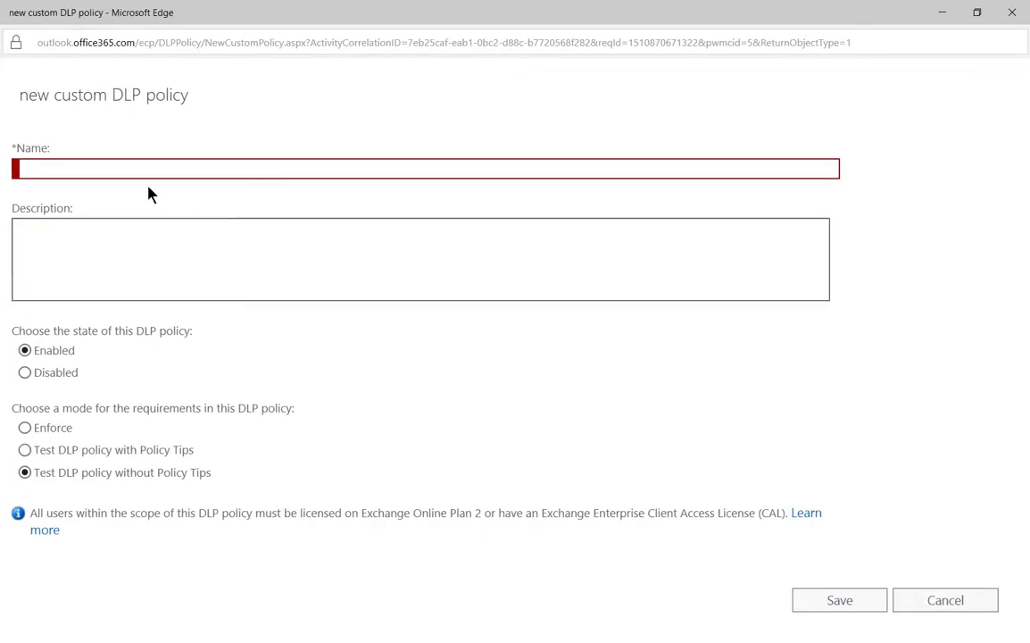
type("DLPTest")
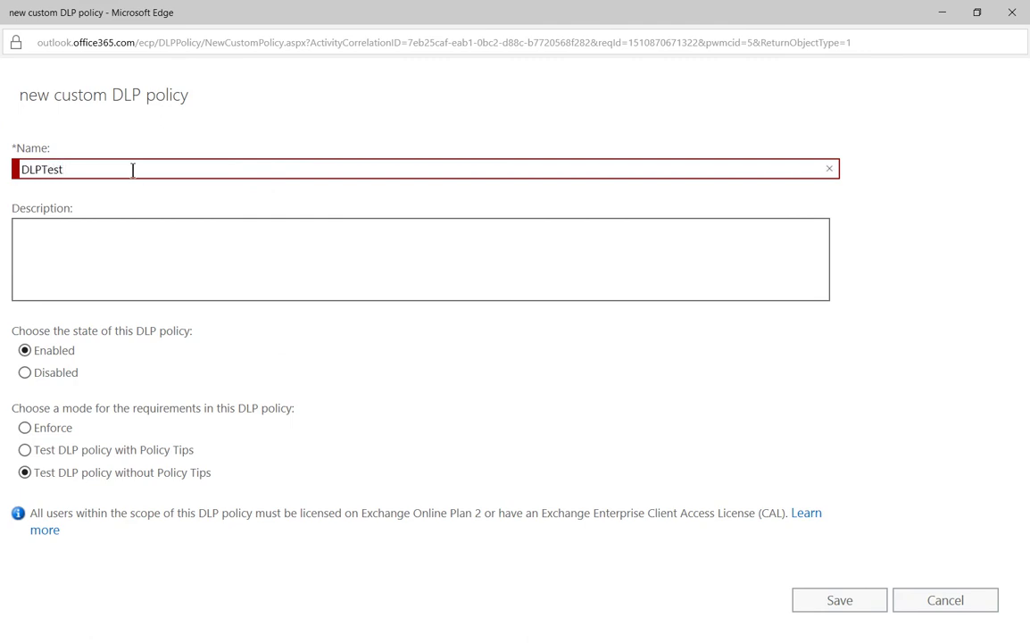
left_click(162, 264)
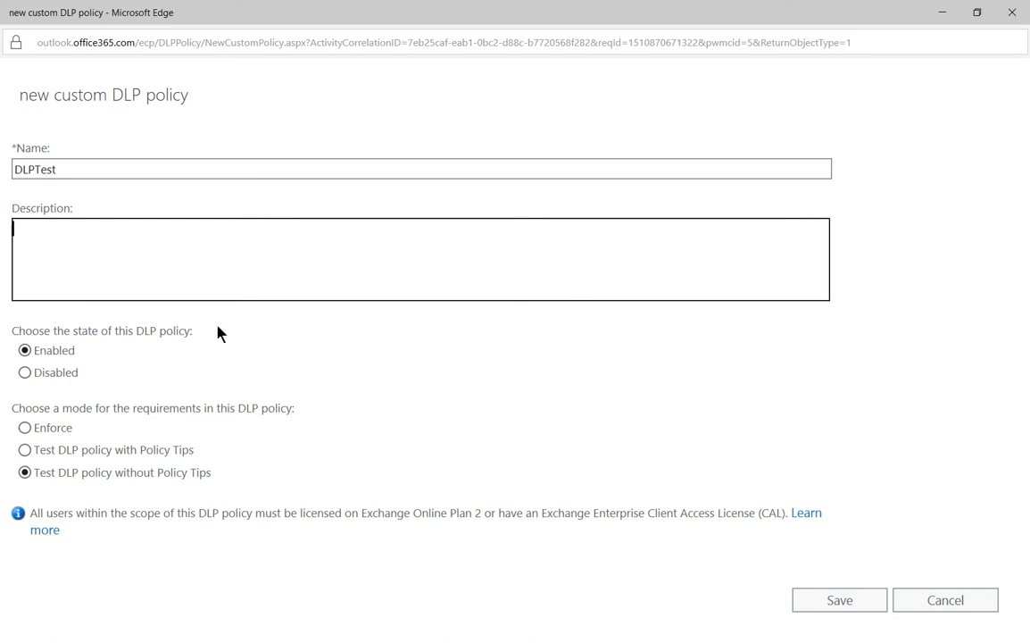
mouse_move(203, 397)
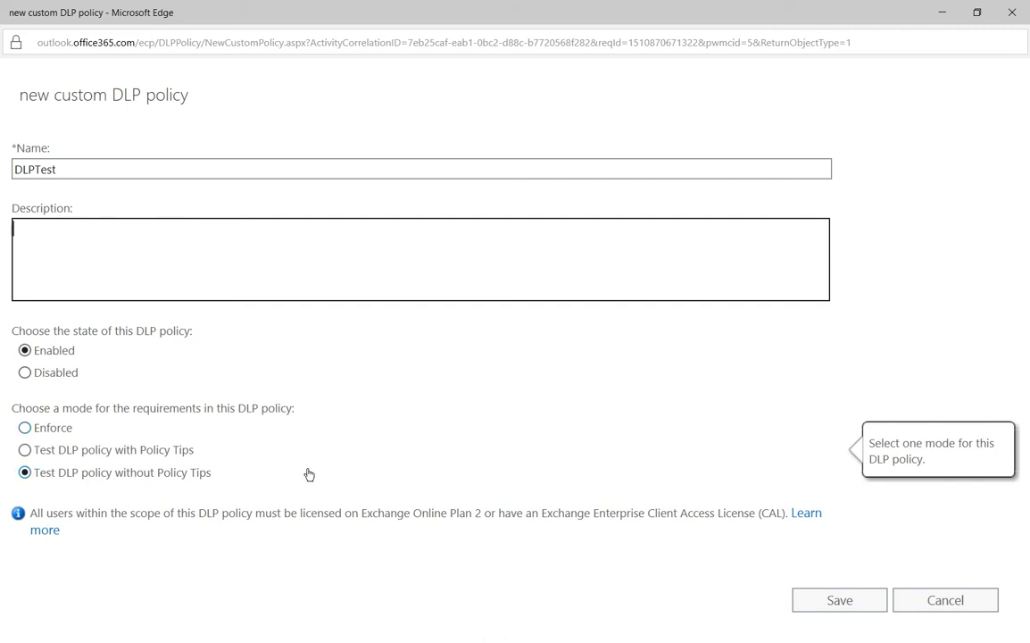
left_click(816, 599)
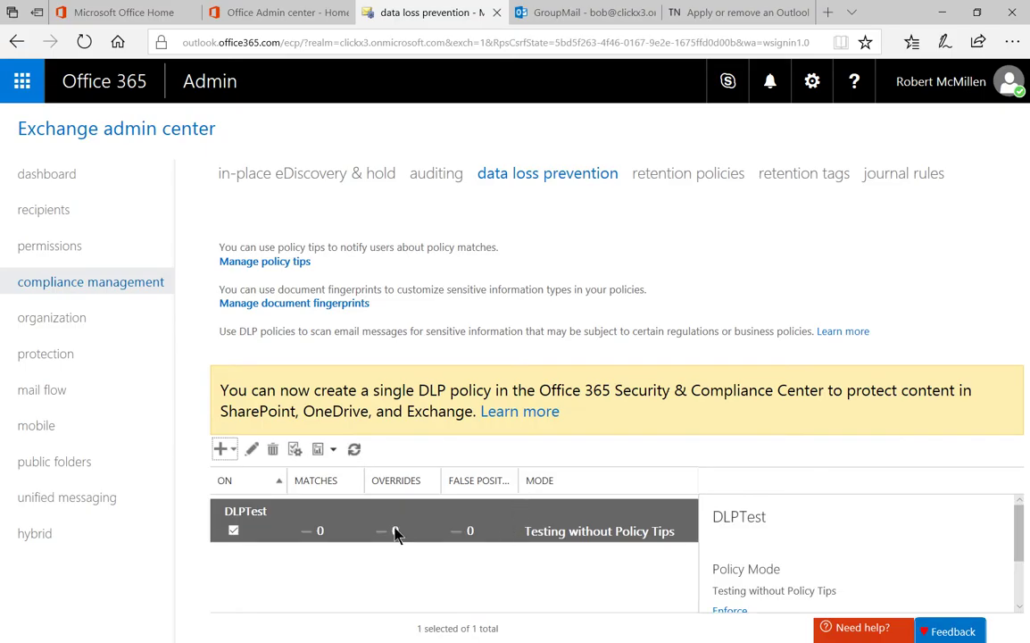
Step: Start a DLPTest rule that notifies the sender when sensitive information is sent outside the organization, with the recipient condition "is external/internal"
left_click(254, 451)
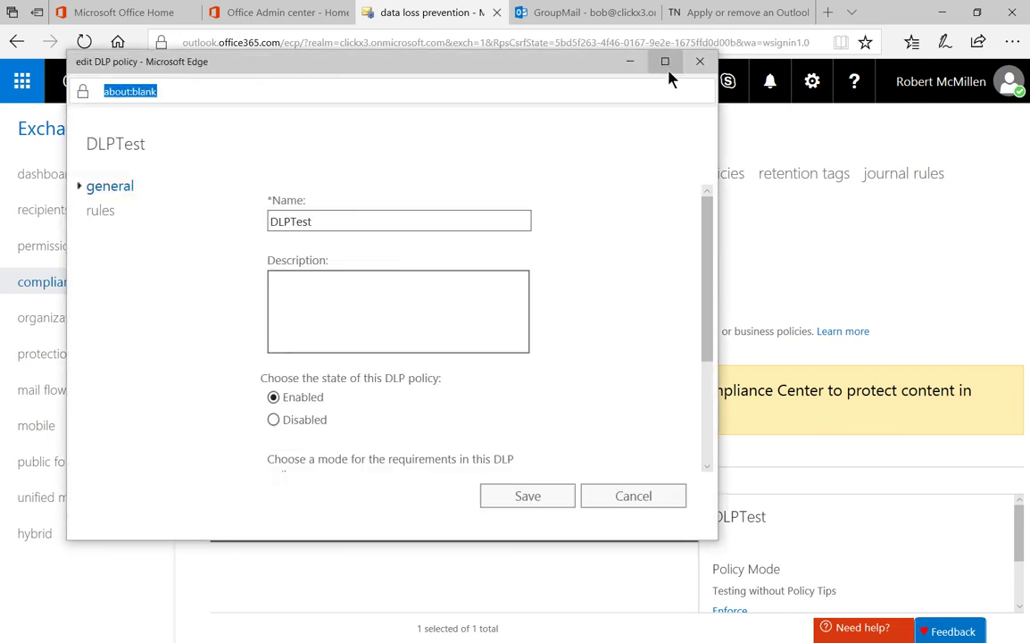
left_click(665, 71)
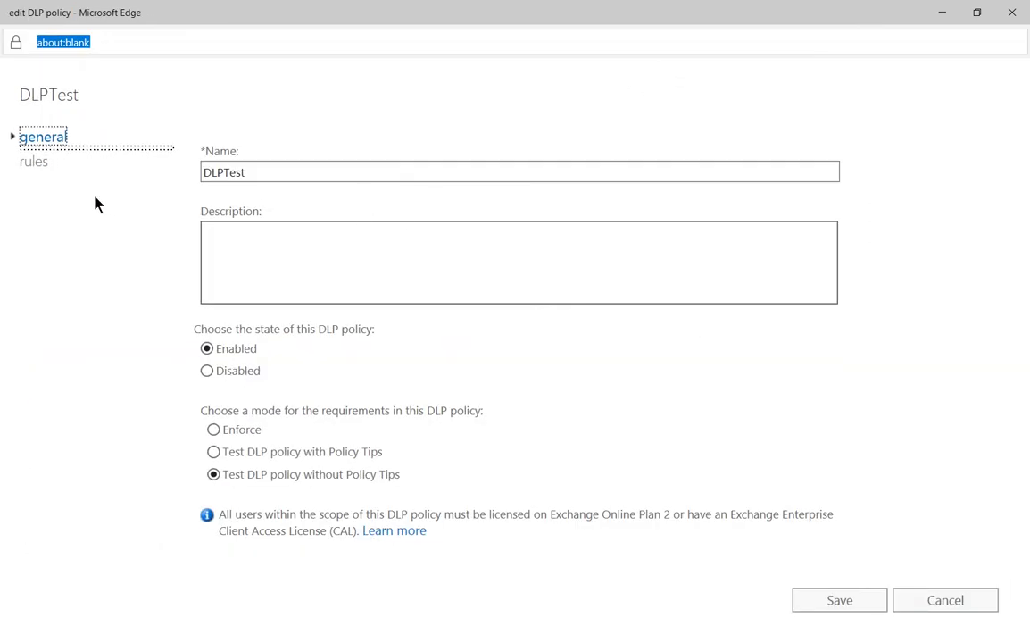
left_click(34, 162)
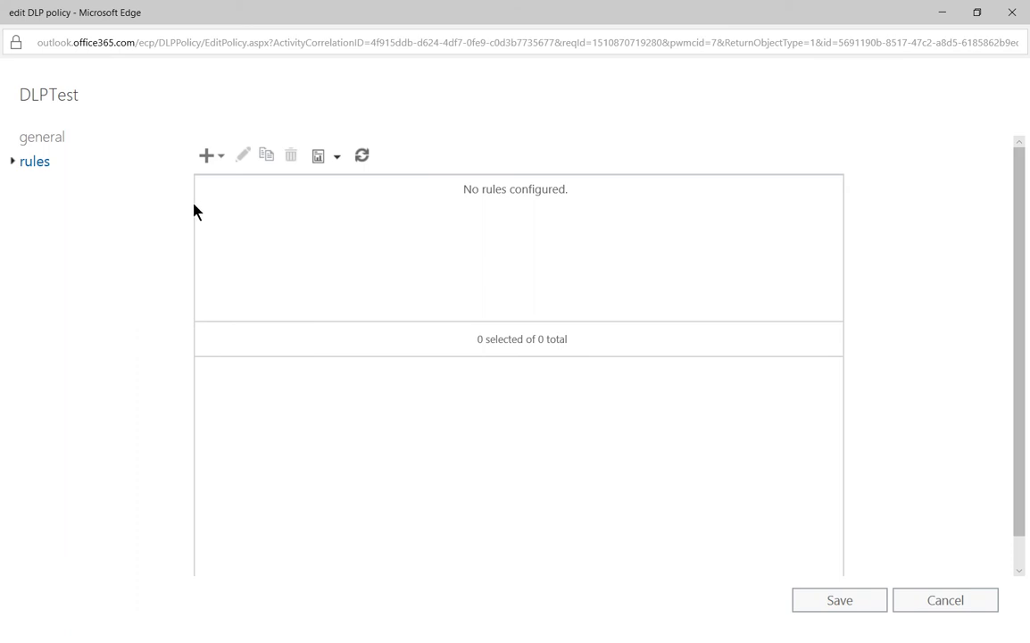
left_click(211, 158)
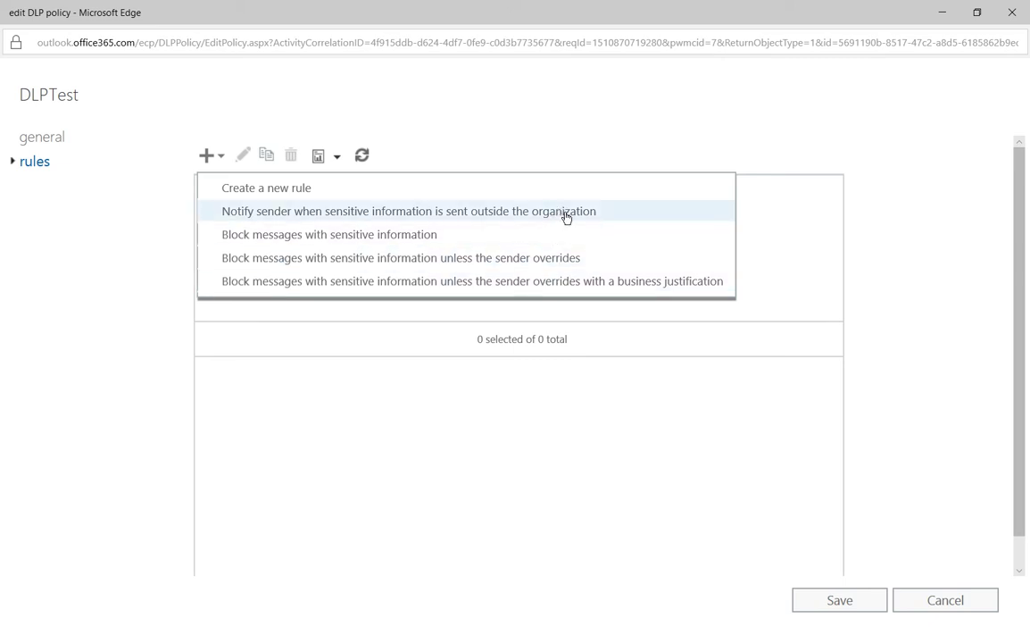
left_click(565, 212)
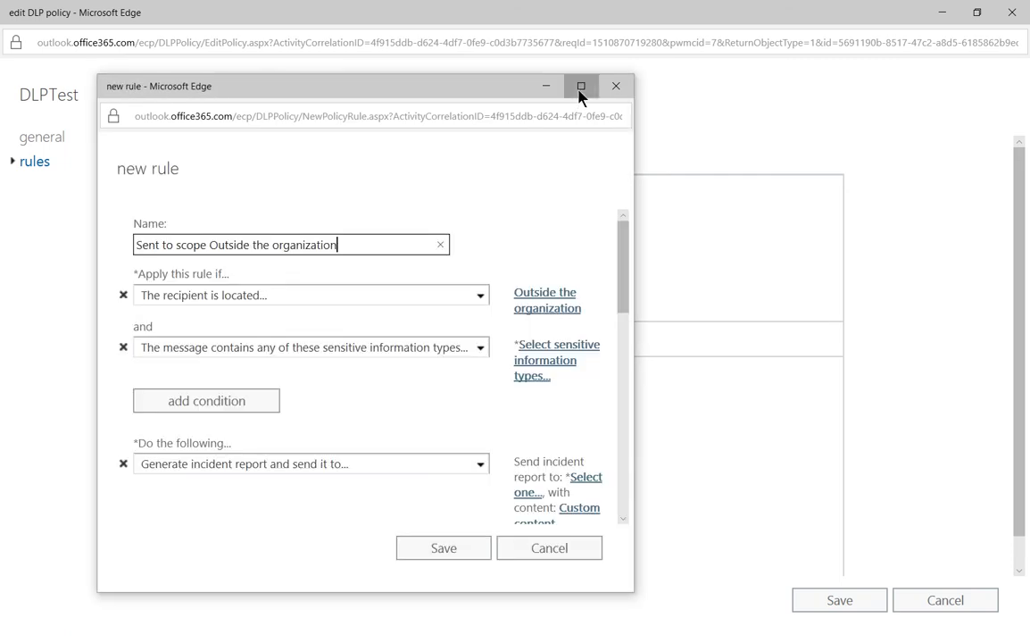
left_click(580, 90)
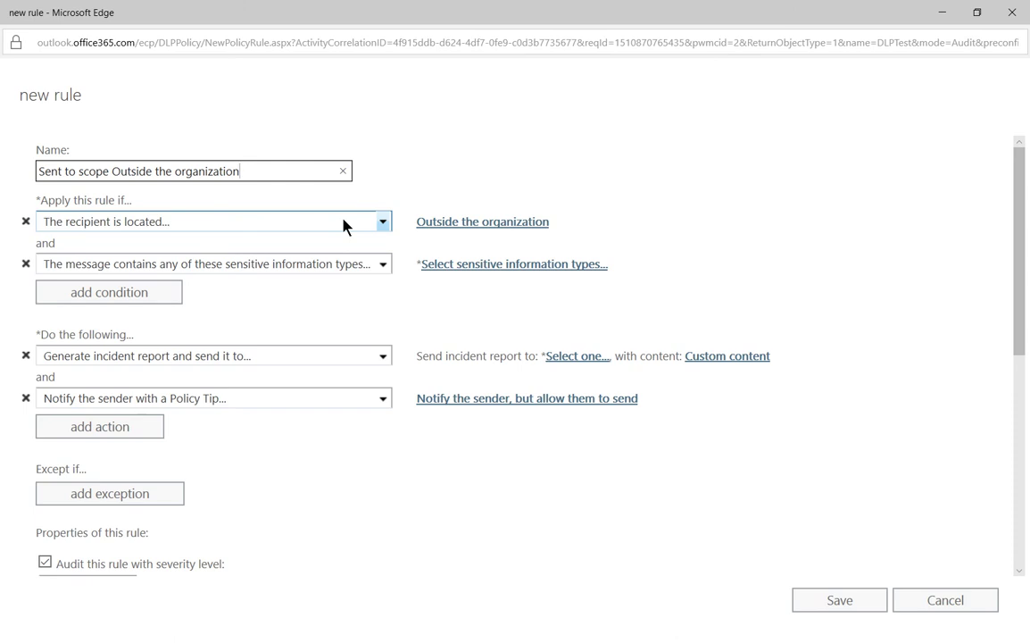
left_click(383, 222)
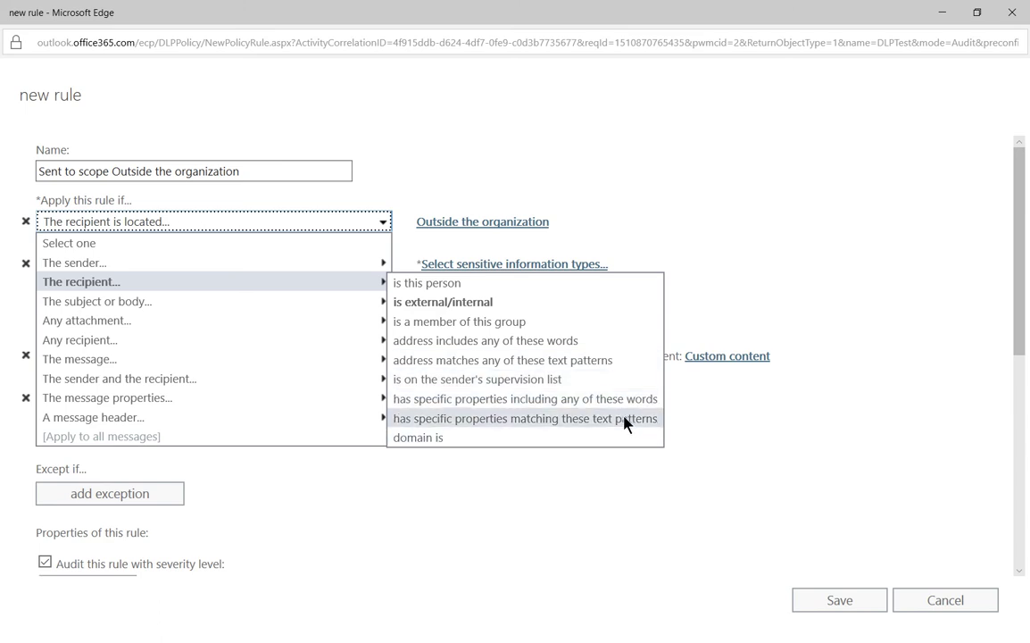
left_click(600, 303)
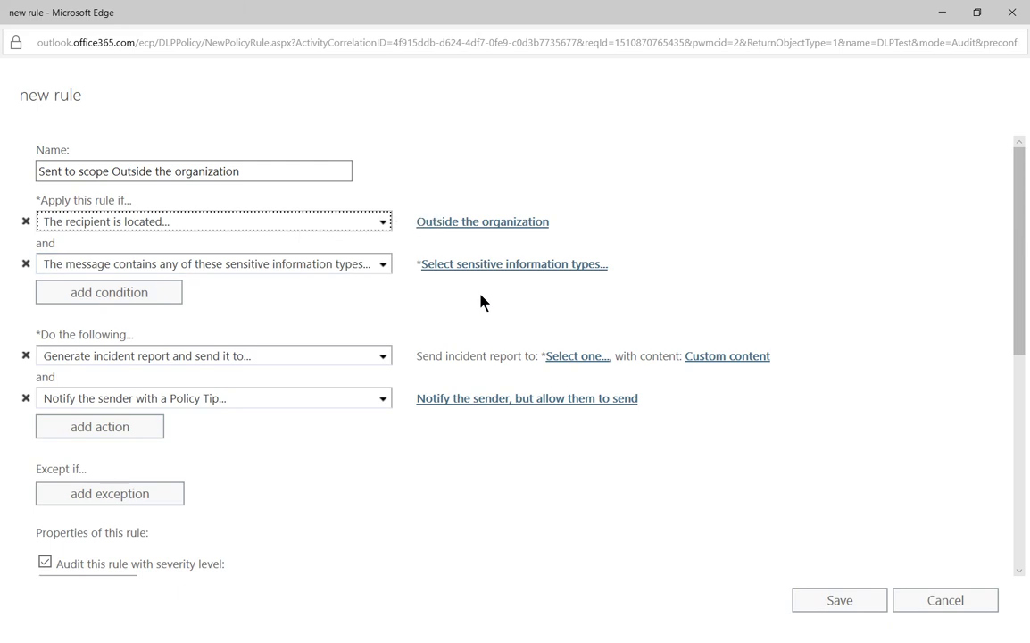
Step: Set the rule's sensitive information types condition to U.S. Bank Account Number
left_click(490, 268)
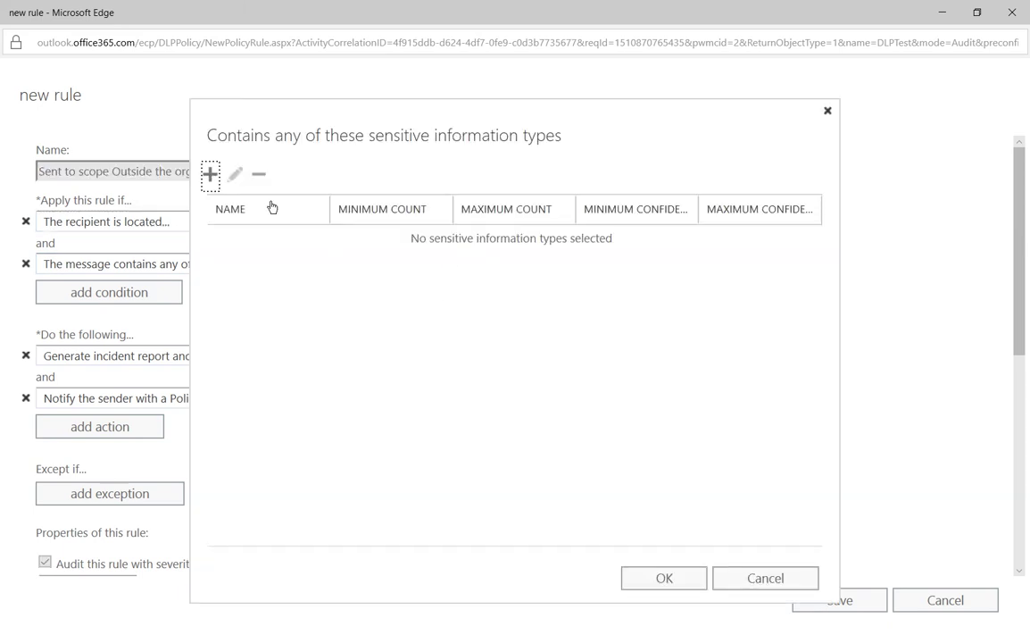
left_click(210, 175)
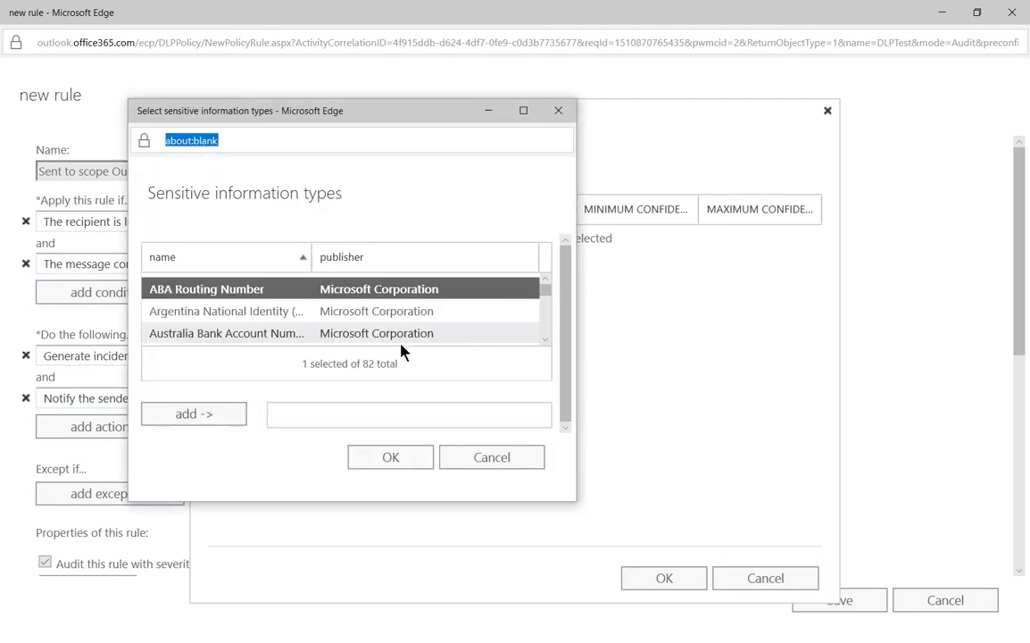
left_click(523, 110)
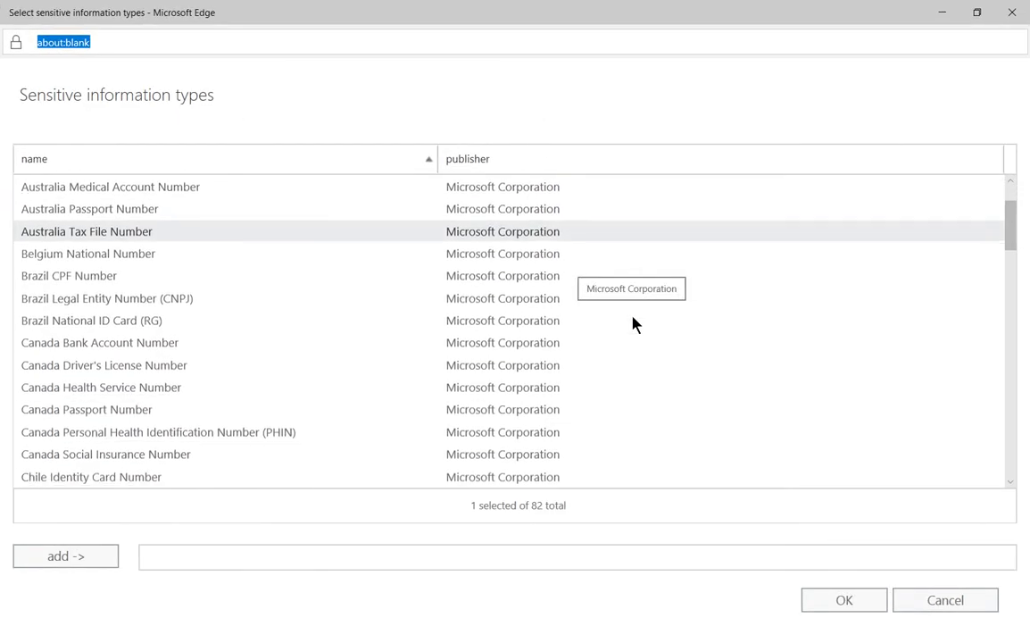
scroll(633, 323, "down", 4)
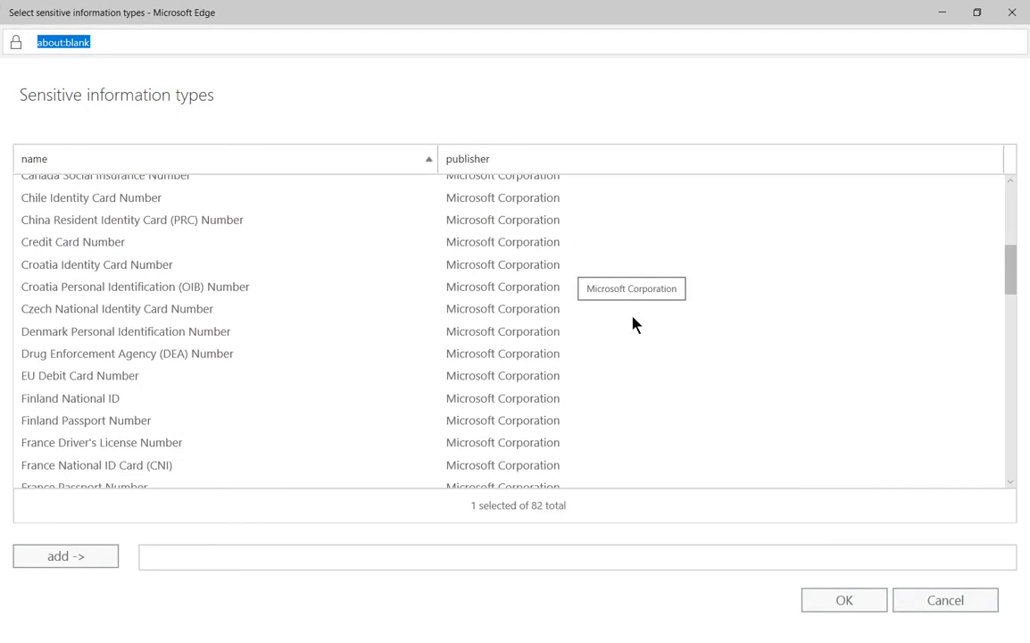
scroll(633, 323, "down", 8)
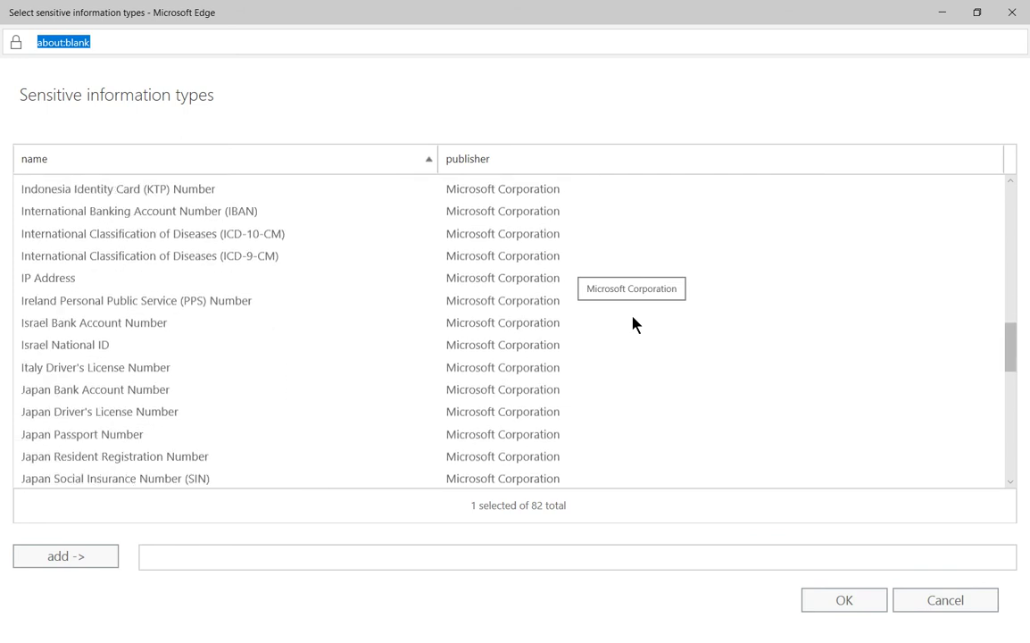
scroll(633, 323, "down", 5)
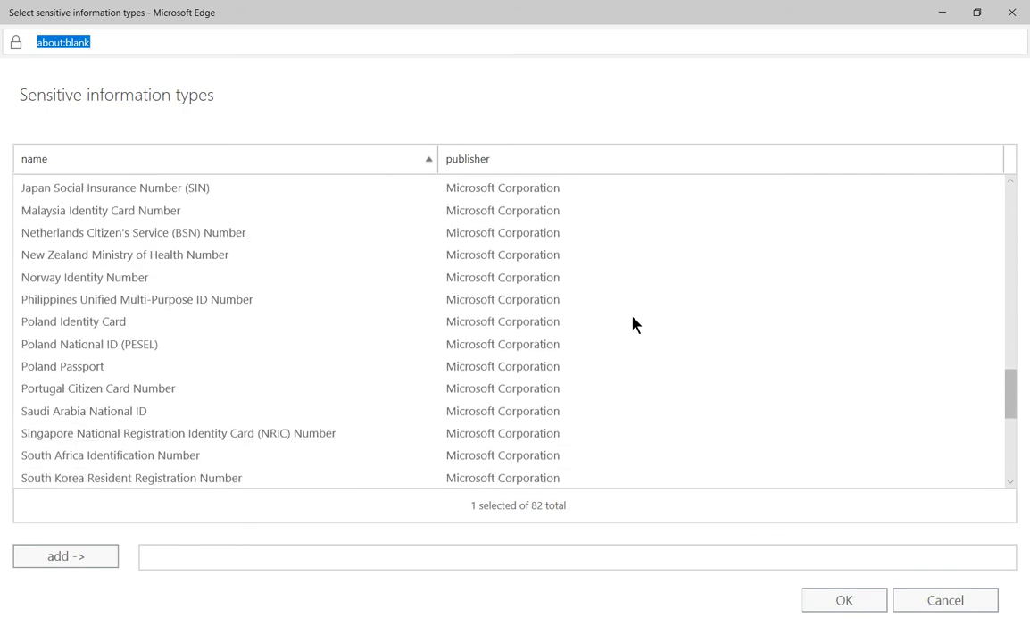
scroll(634, 323, "down", 6)
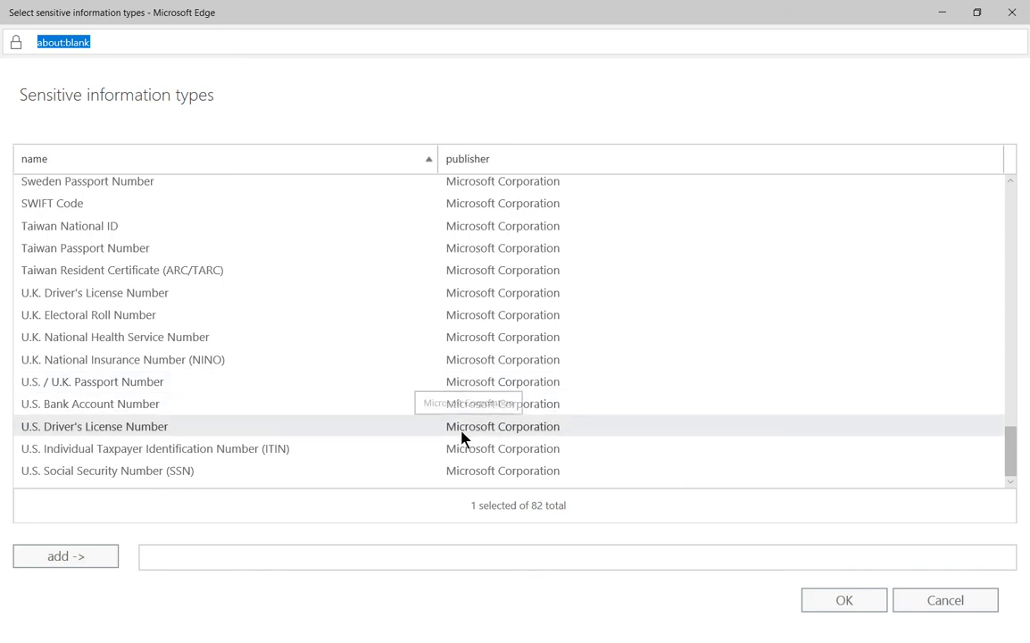
left_click(403, 409)
double_click(404, 409)
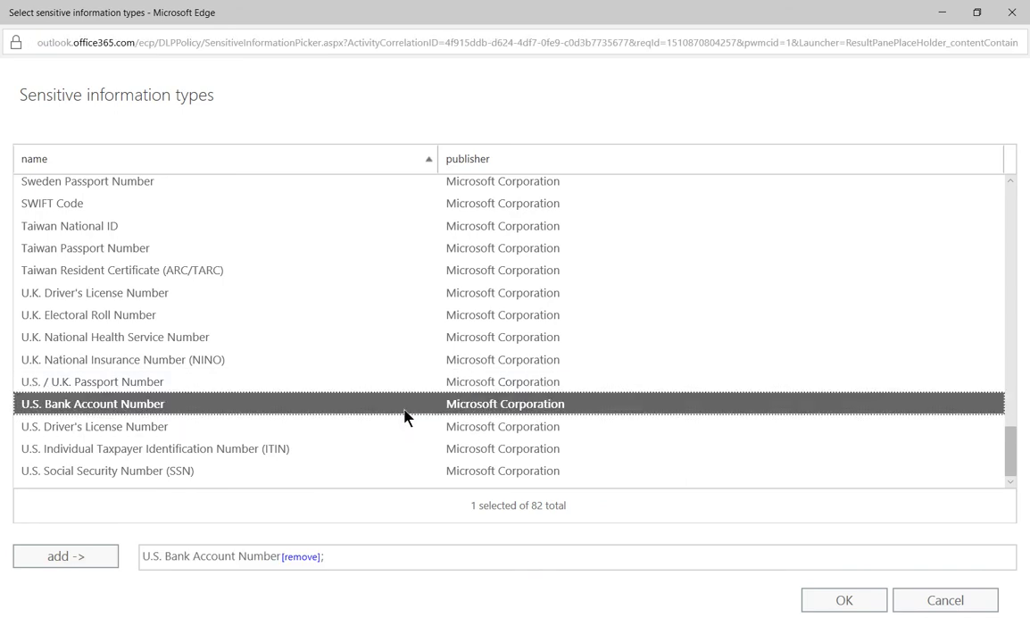
left_click(842, 601)
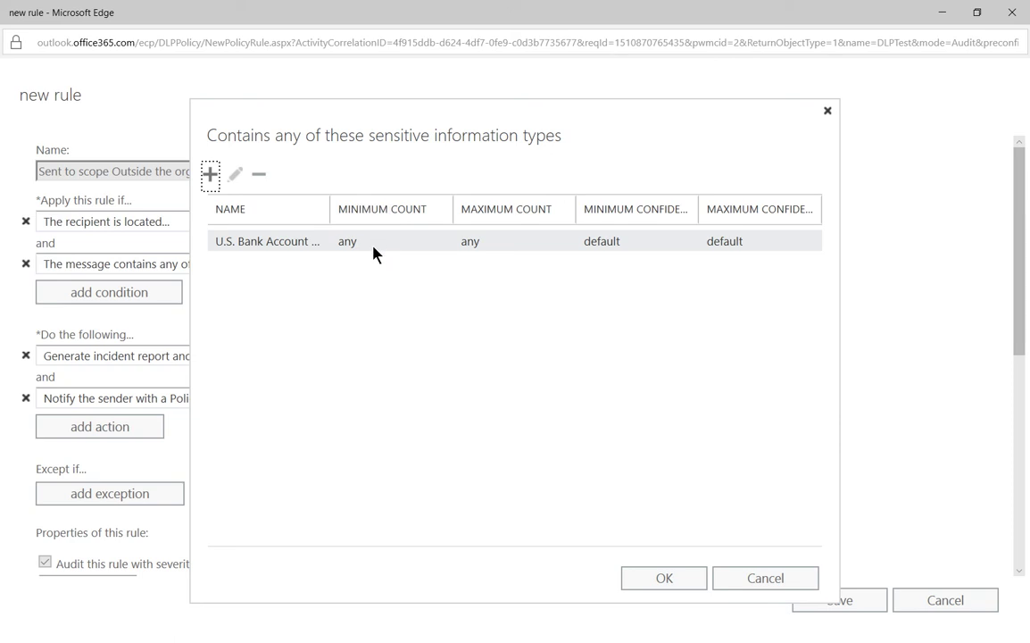
left_click(661, 579)
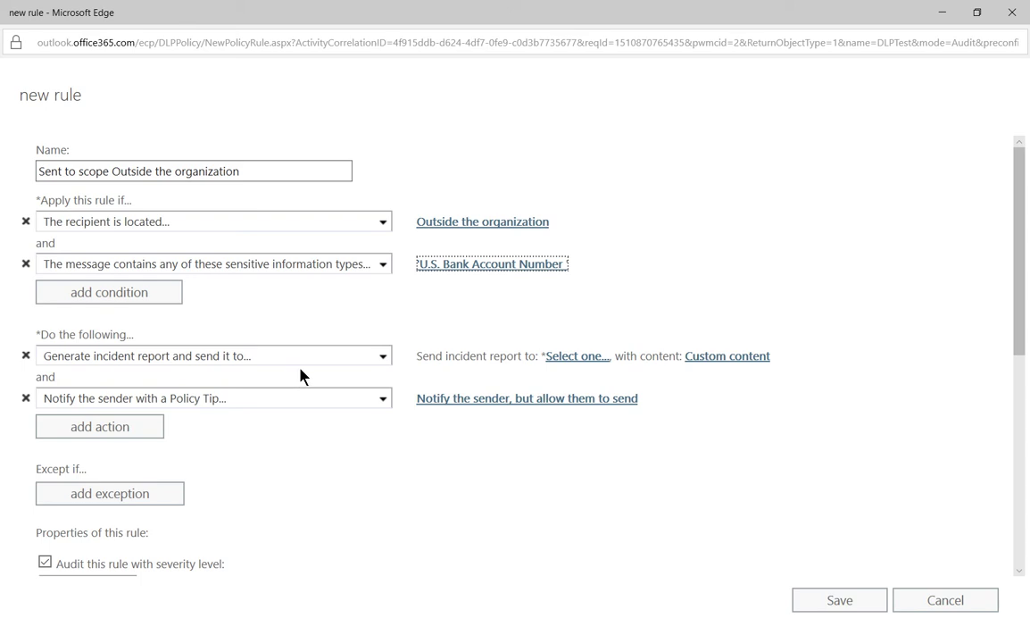
Step: Choose the signed-in administrator as the recipient of the rule's incident report
left_click(575, 358)
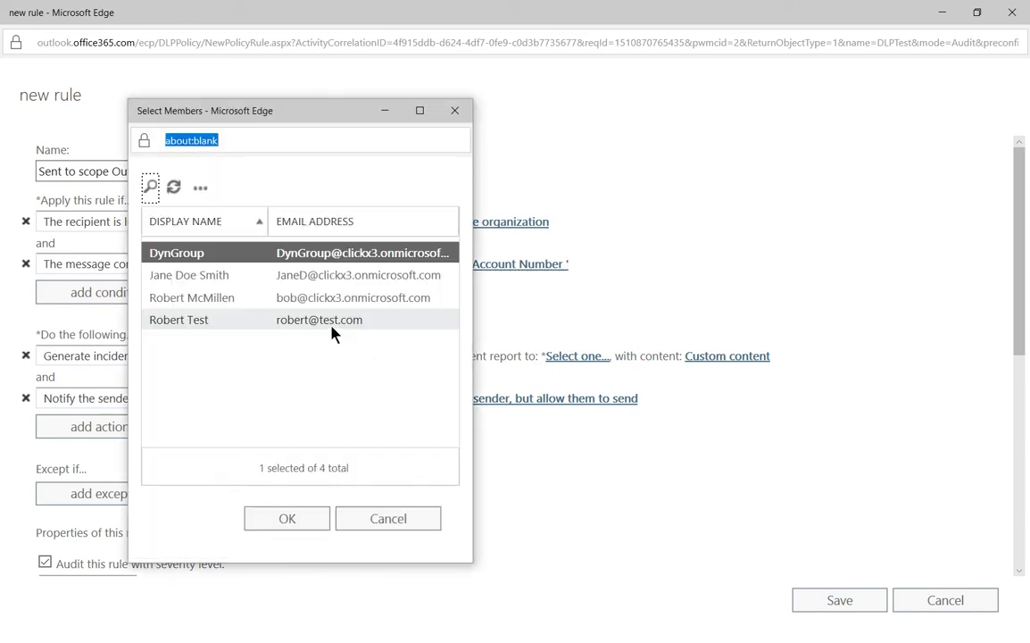
left_click(289, 304)
double_click(289, 308)
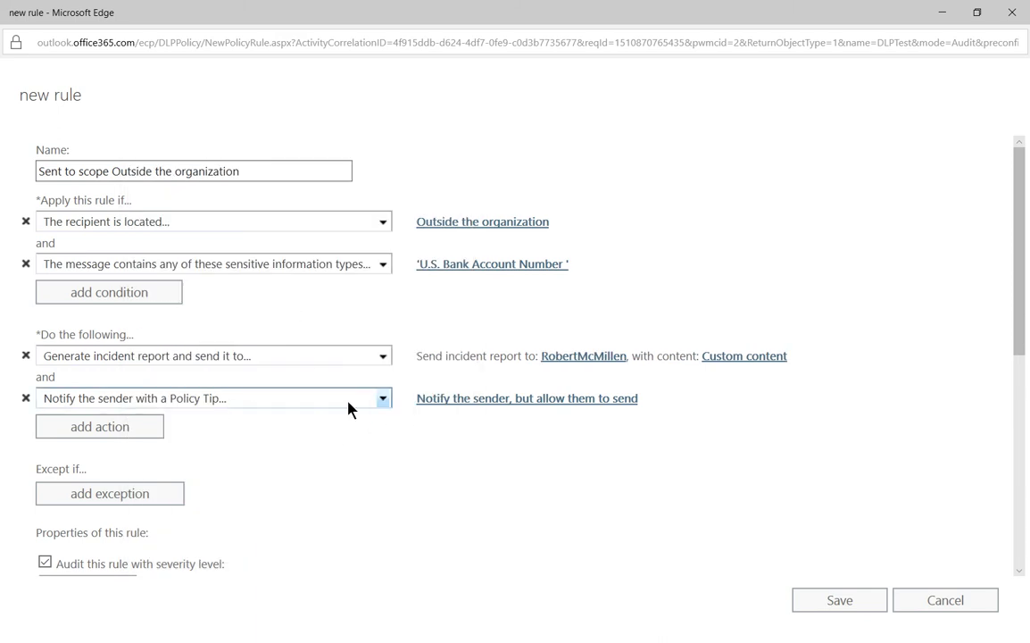
Step: Set the sender Policy Tip action to Block the message, with the NDR text "You shouldn't send bank info outside our company"
left_click(486, 403)
left_click(685, 340)
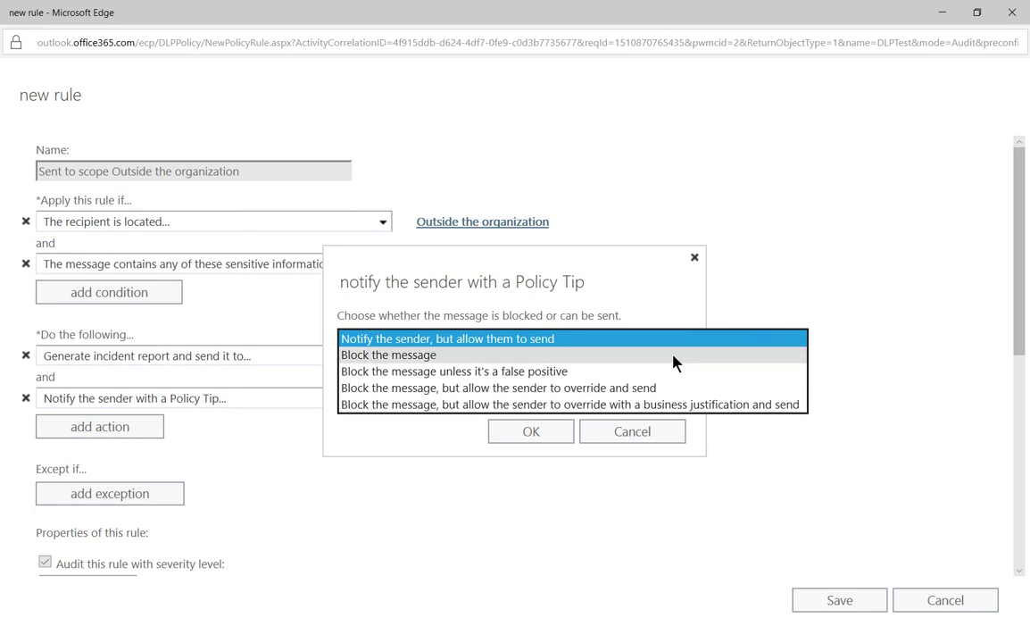
left_click(674, 356)
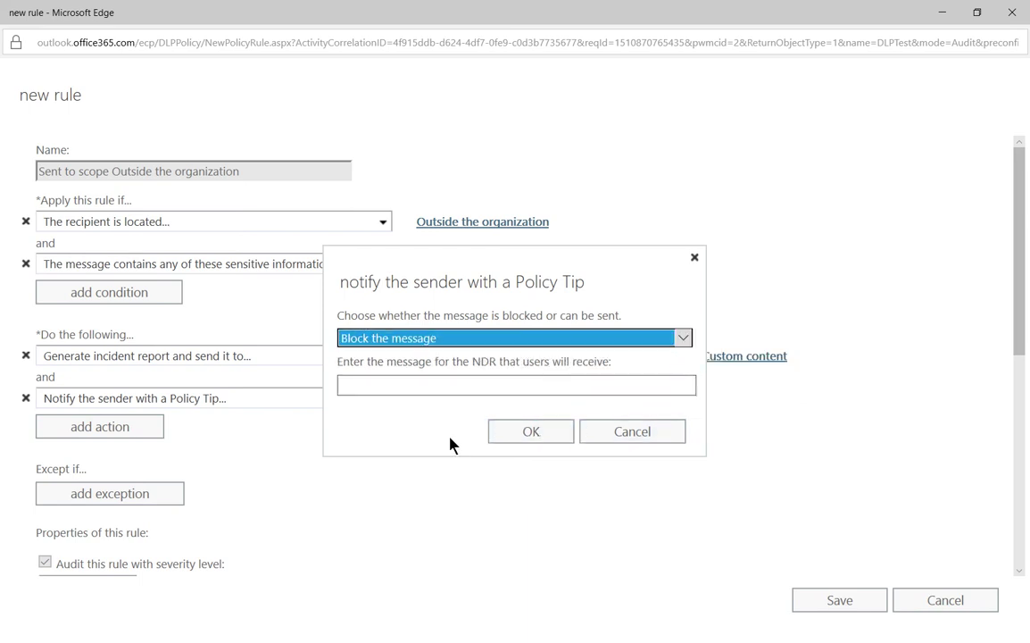
left_click(423, 386)
left_click(423, 387)
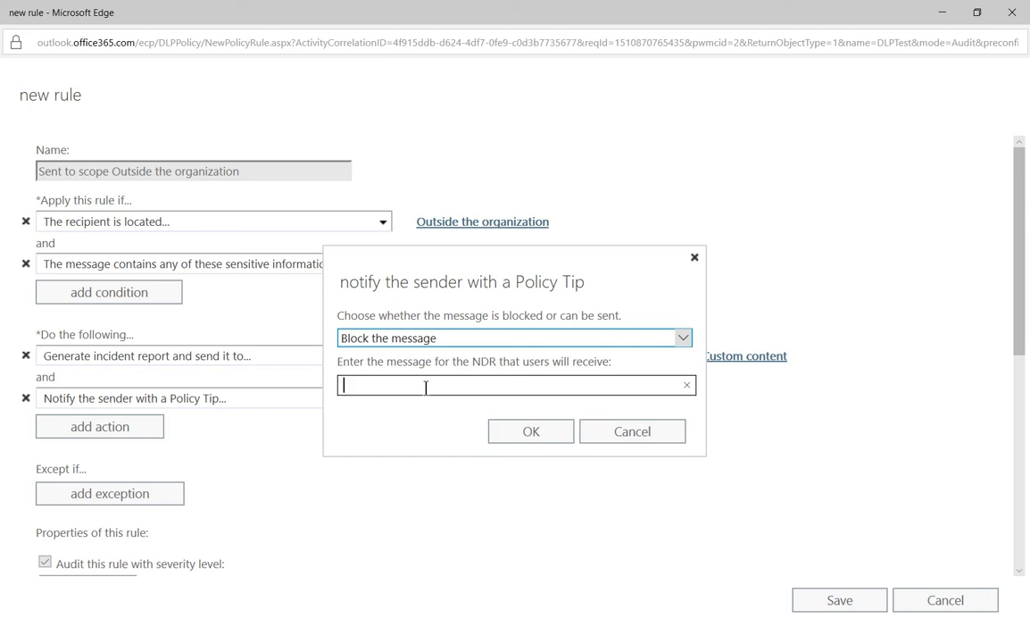
type("You shouldn't send")
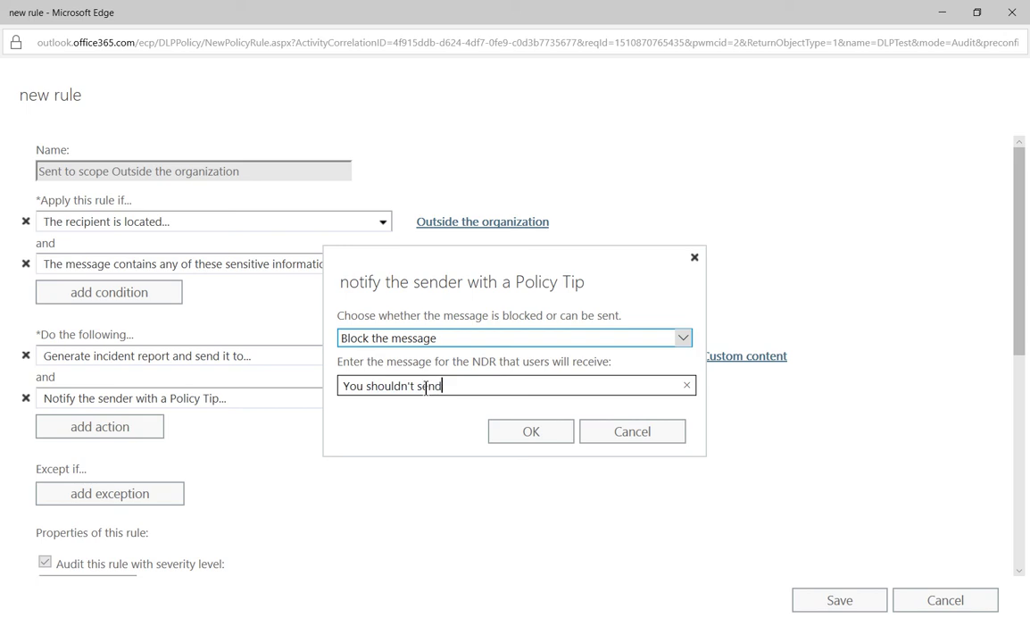
type(" bank info outside o")
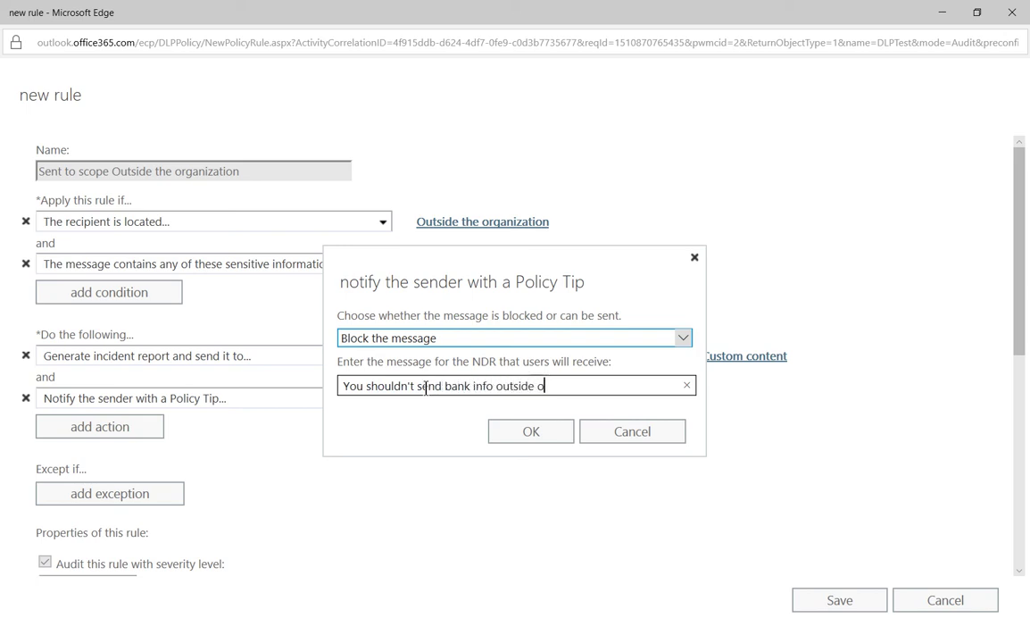
type("ur company")
left_click(544, 433)
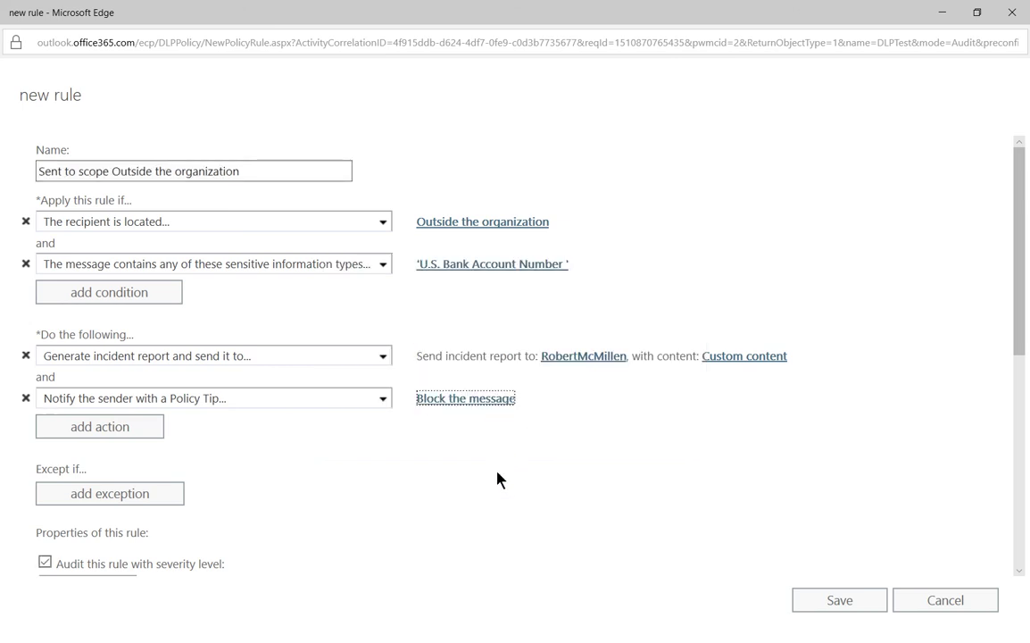
left_click(128, 428)
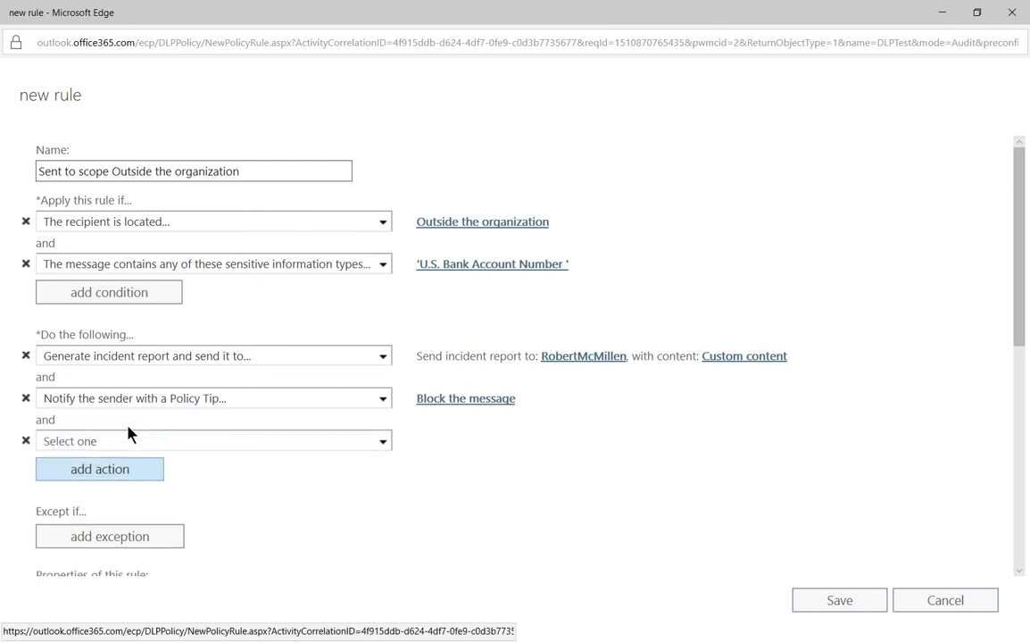
left_click(290, 441)
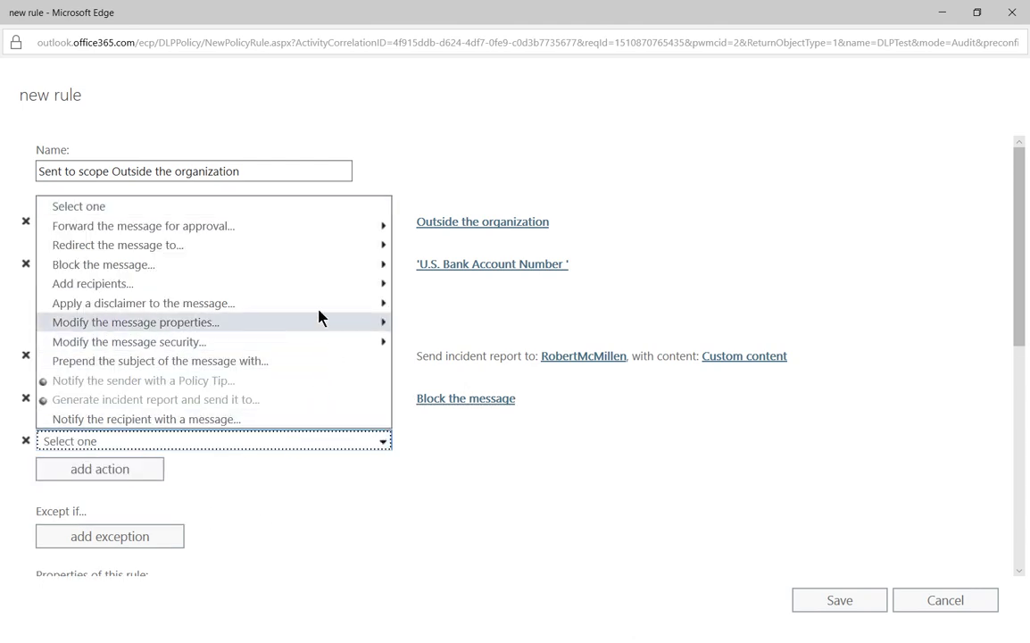
mouse_move(329, 287)
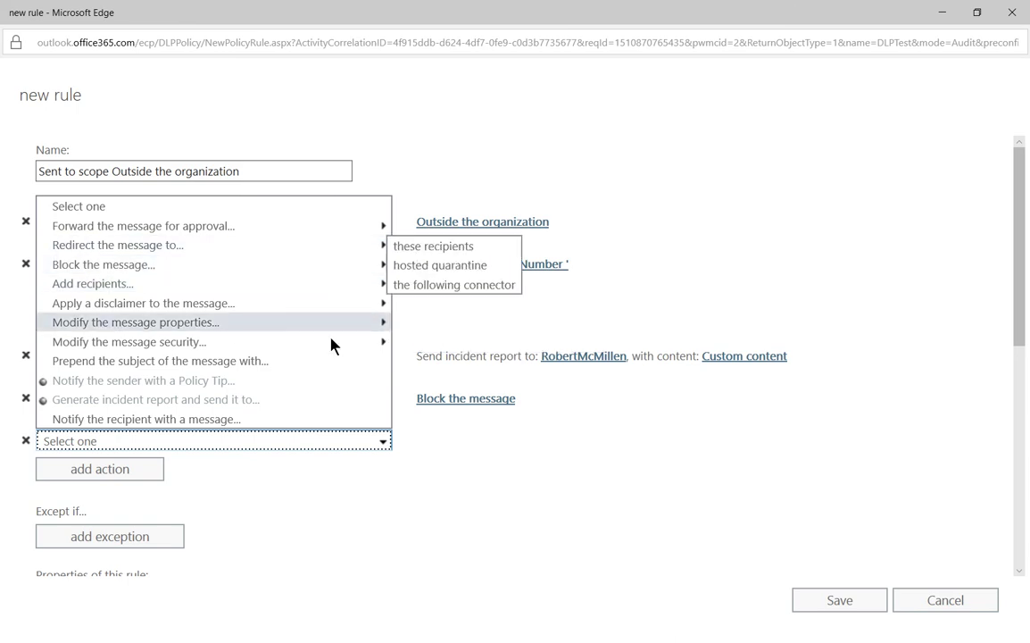
left_click(330, 505)
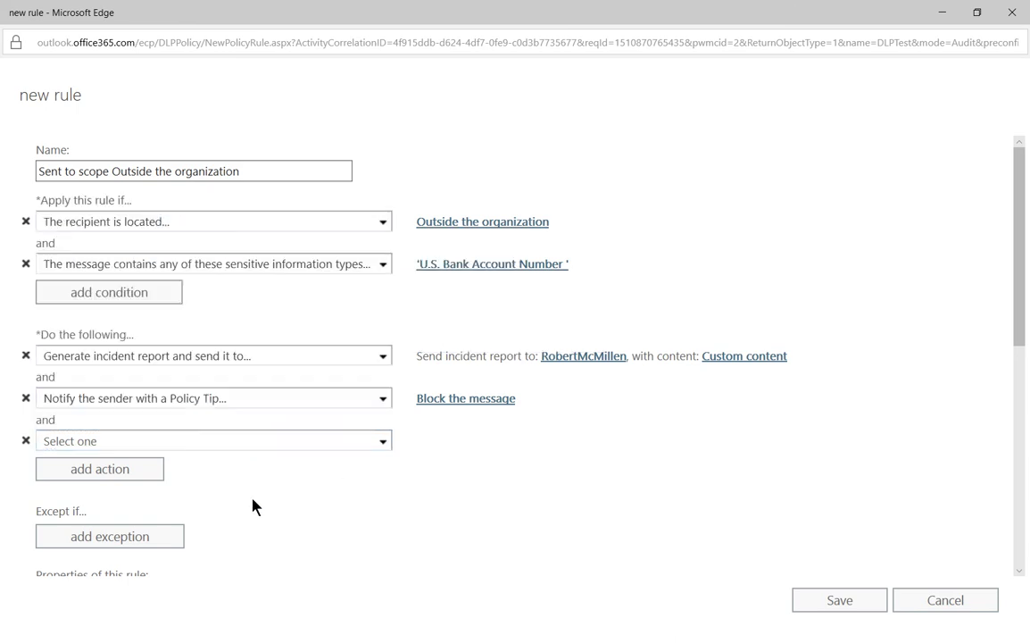
left_click(25, 441)
left_click(502, 492)
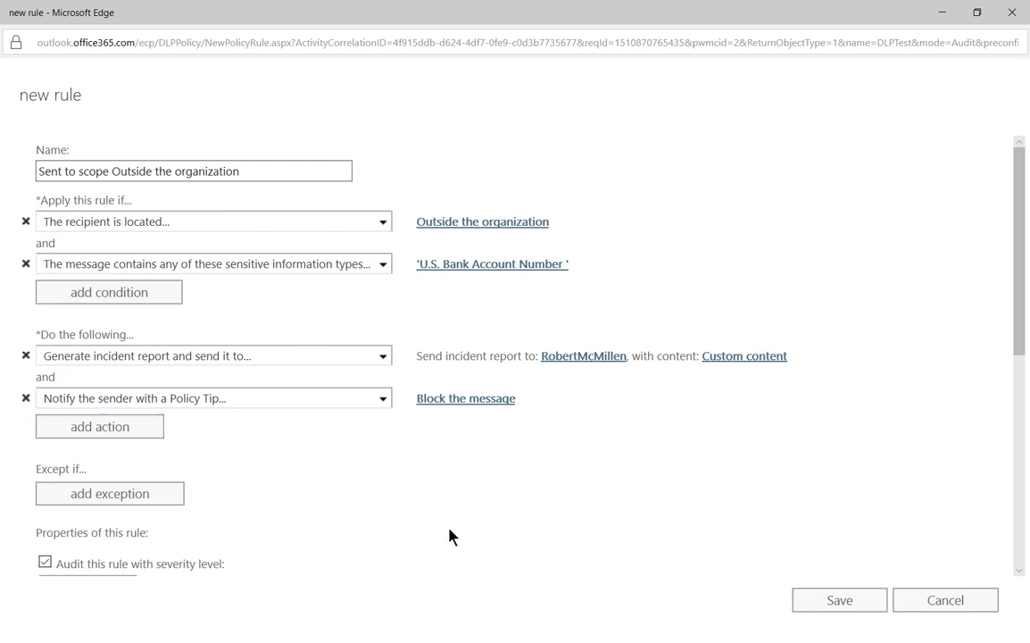
Step: Add an exception to the rule for messages whose recipient is this person, choosing the external test contact
left_click(146, 497)
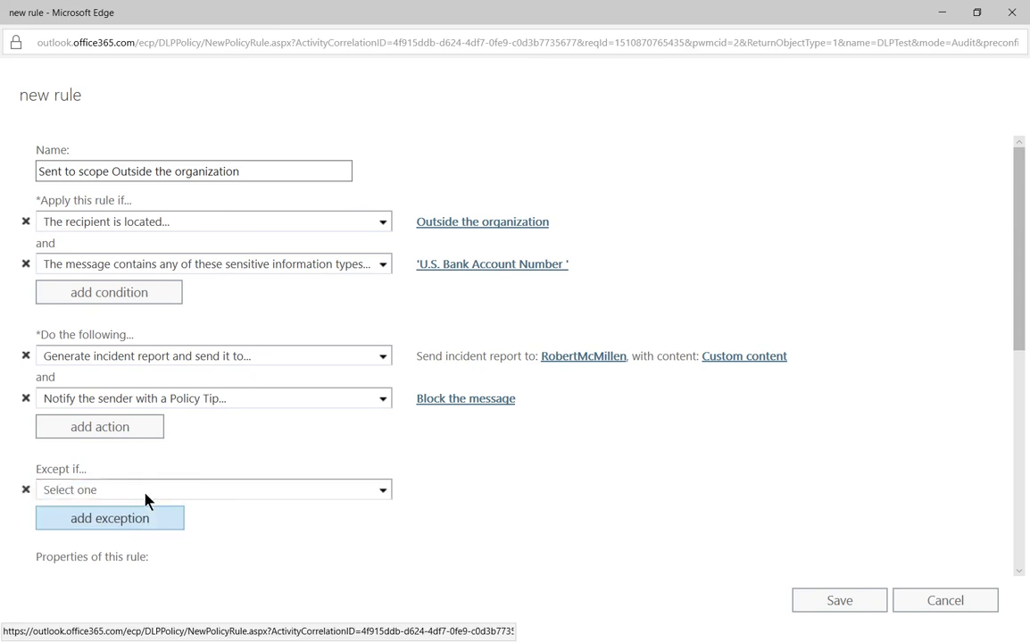
left_click(381, 490)
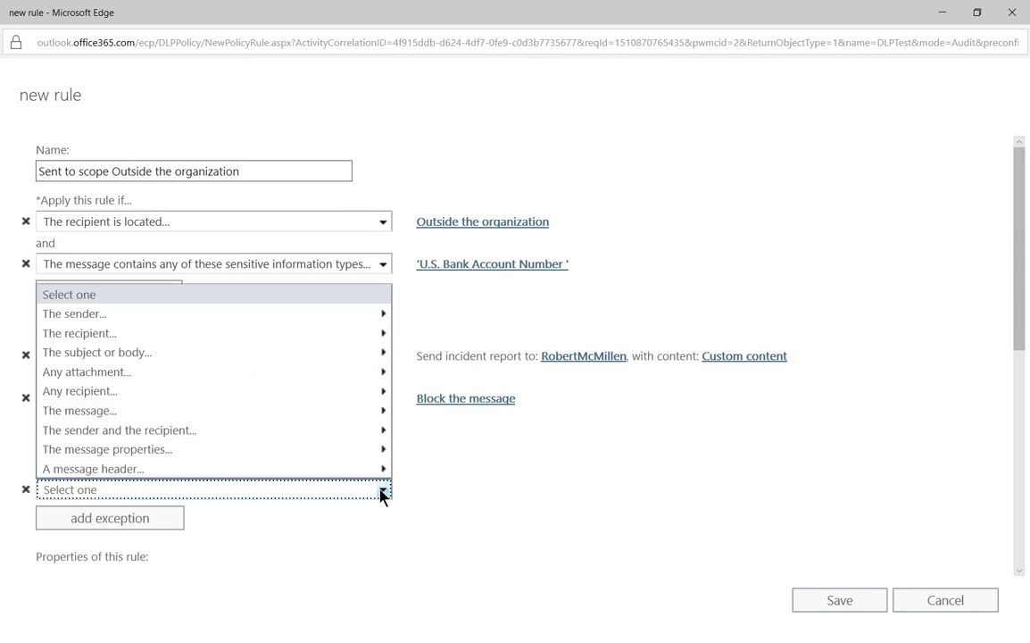
mouse_move(338, 340)
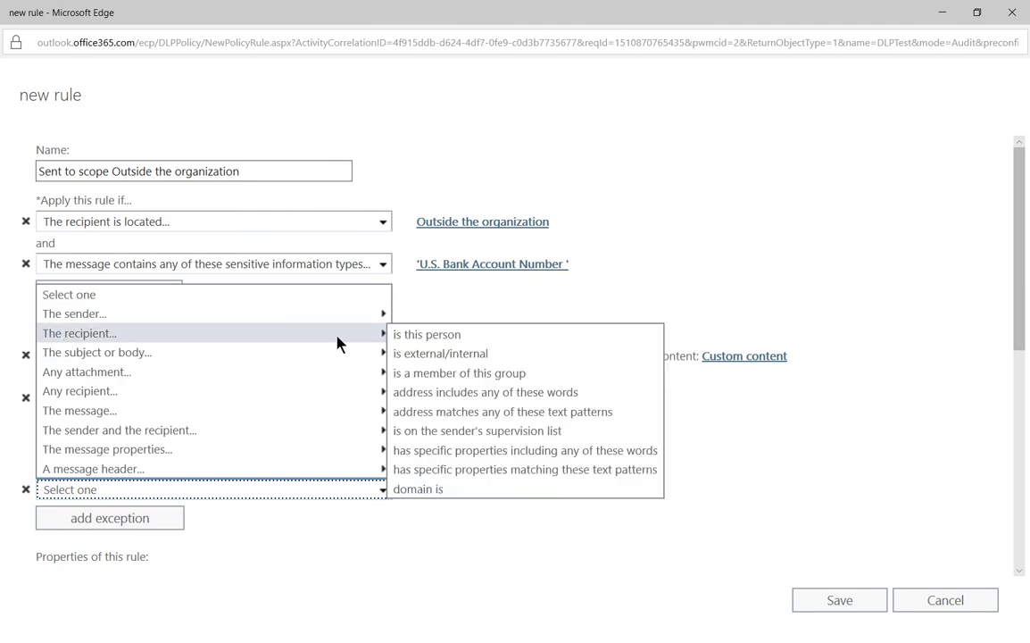
left_click(424, 337)
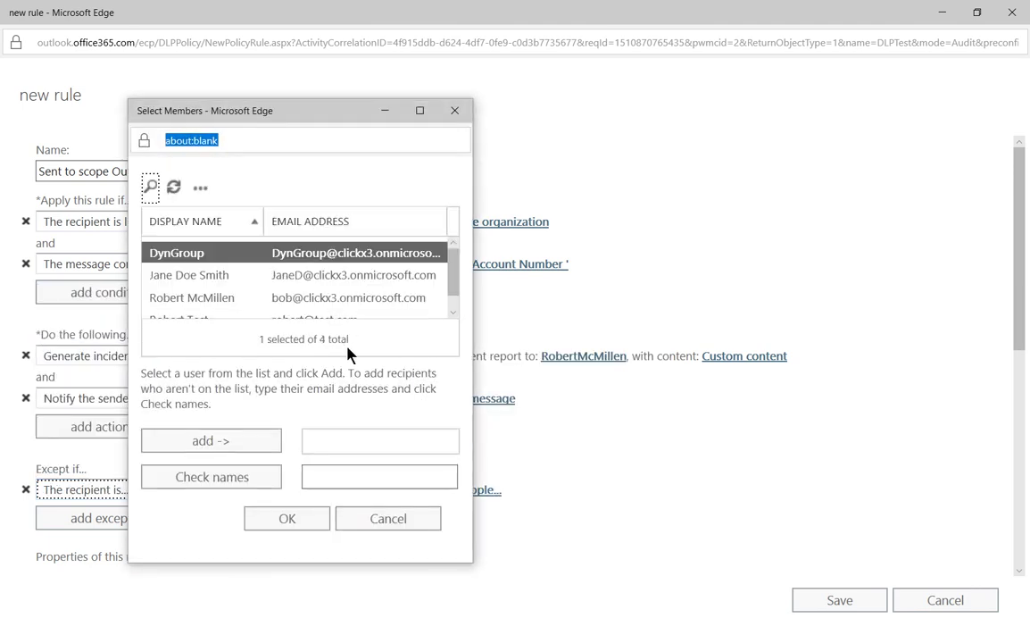
scroll(342, 302, "down", 1)
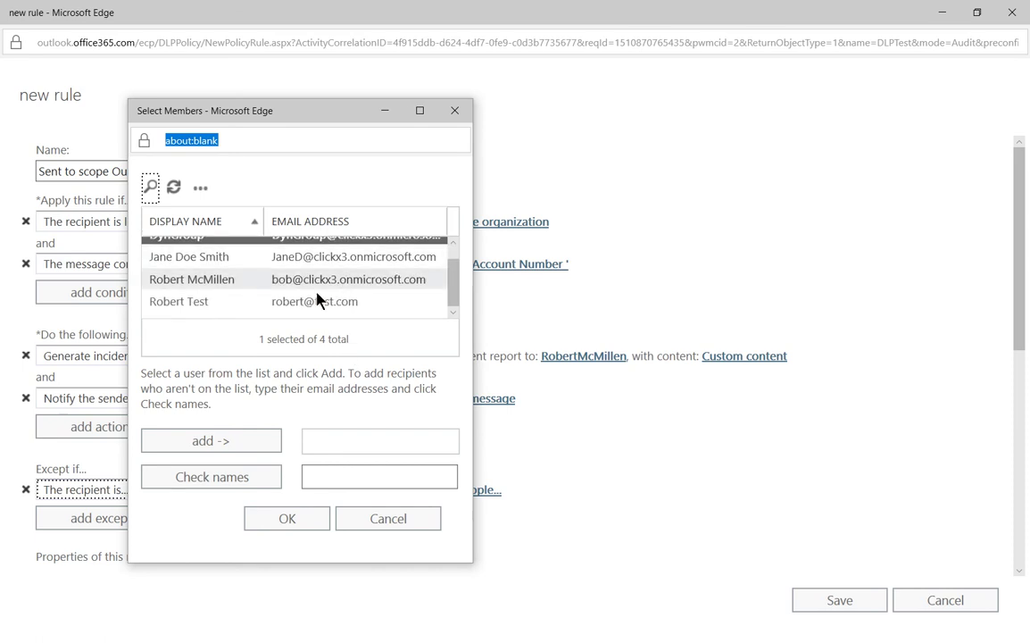
left_click(215, 302)
double_click(241, 303)
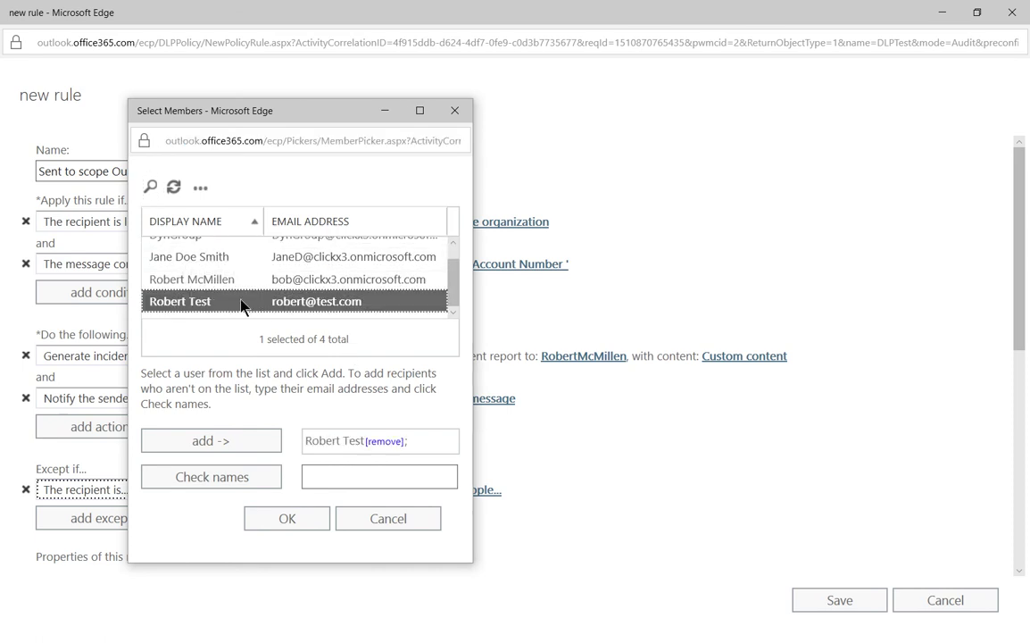
left_click(286, 518)
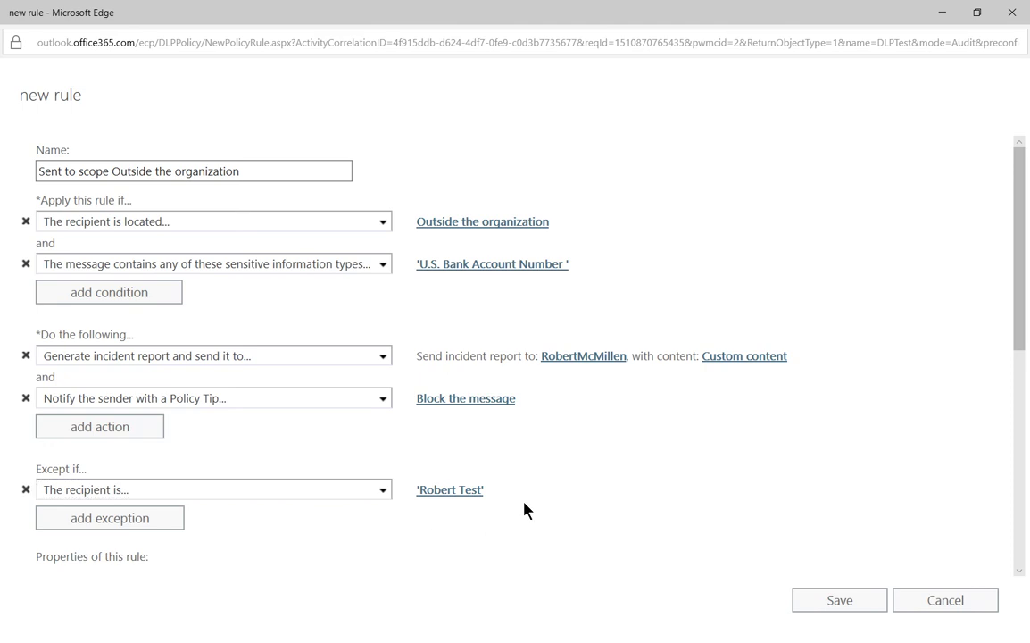
Step: Enable both the scheduled activation date and the scheduled deactivation date for the rule
scroll(610, 489, "down", 3)
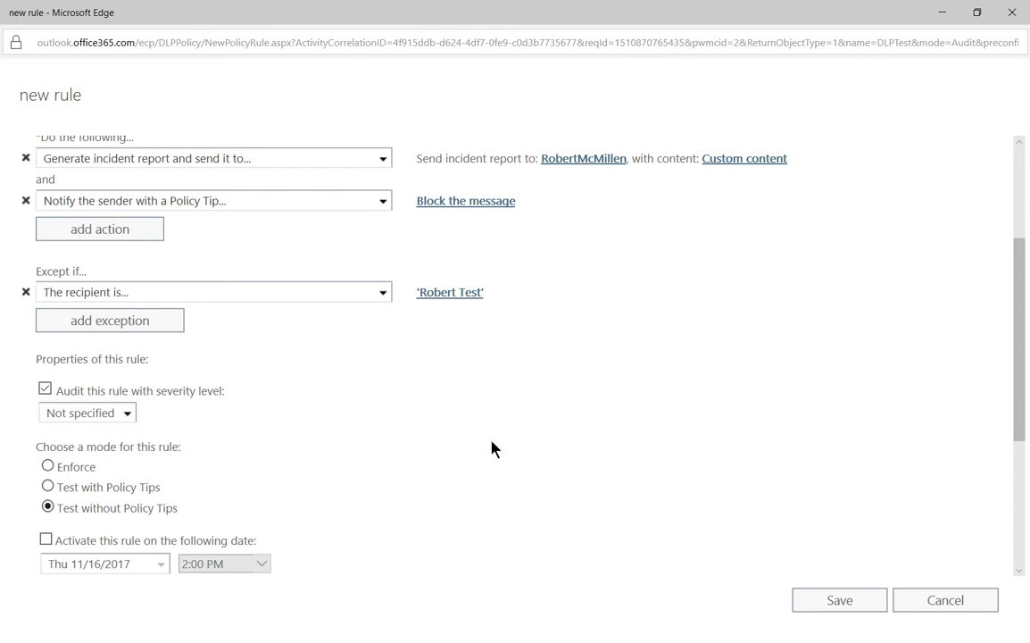
scroll(491, 446, "down", 3)
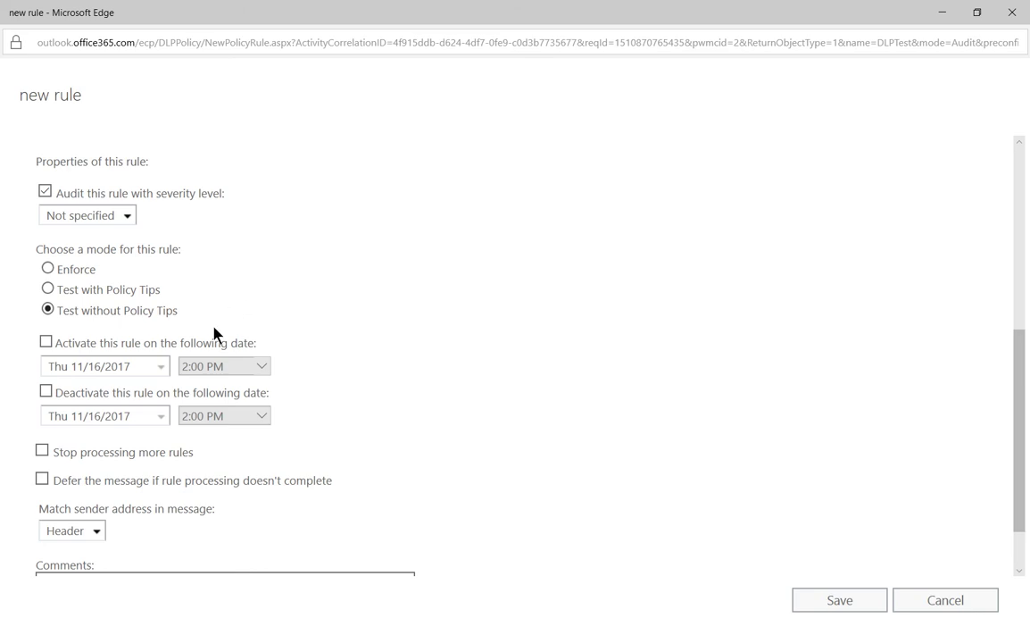
left_click(46, 343)
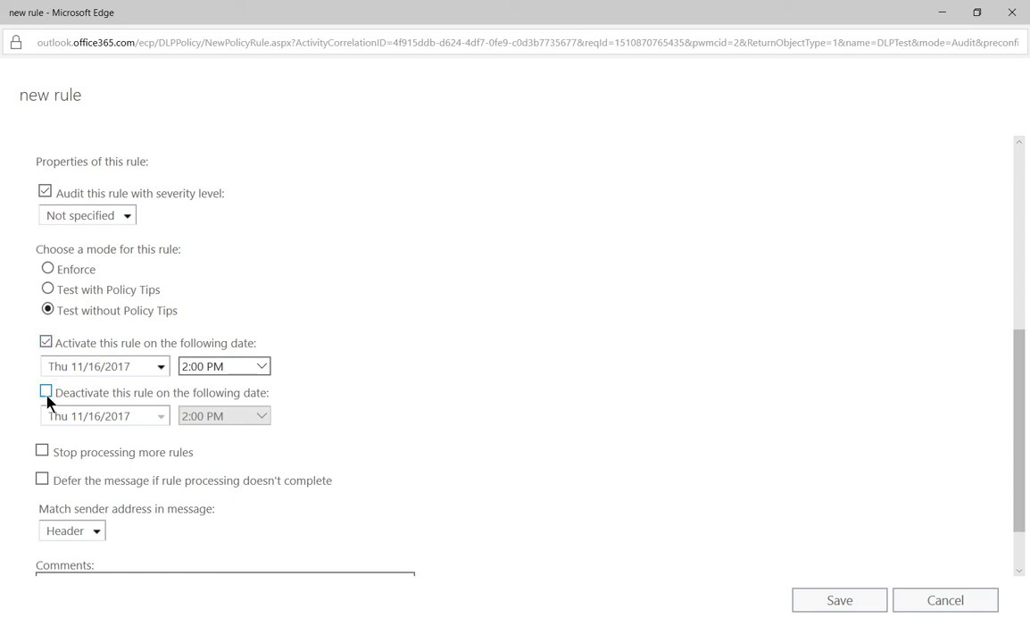
left_click(46, 392)
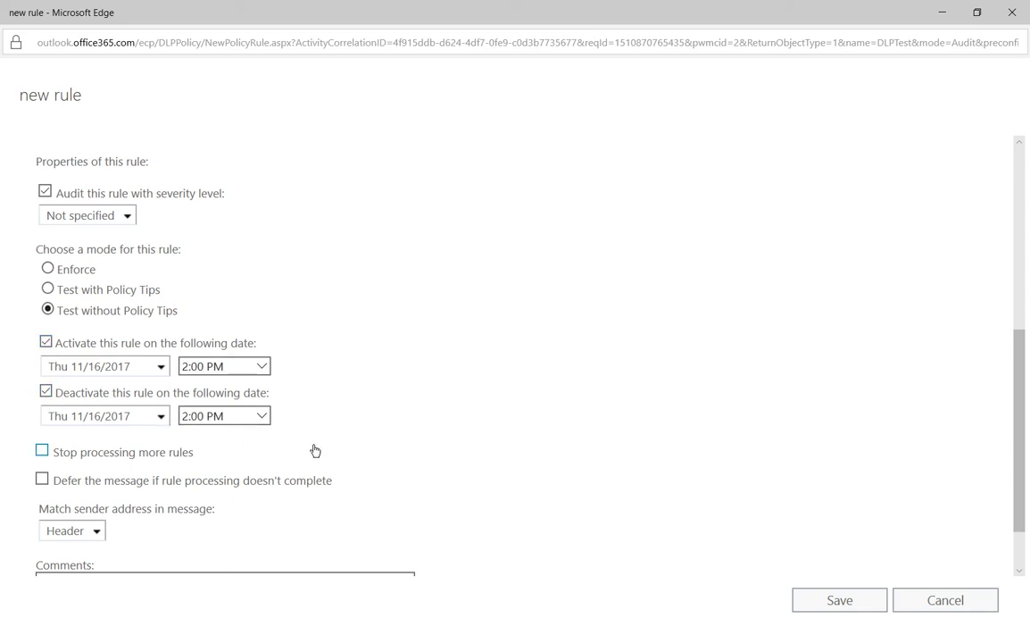
Step: Set the rule's deactivation date to Saturday 3/3/2018
left_click(160, 416)
left_click(186, 416)
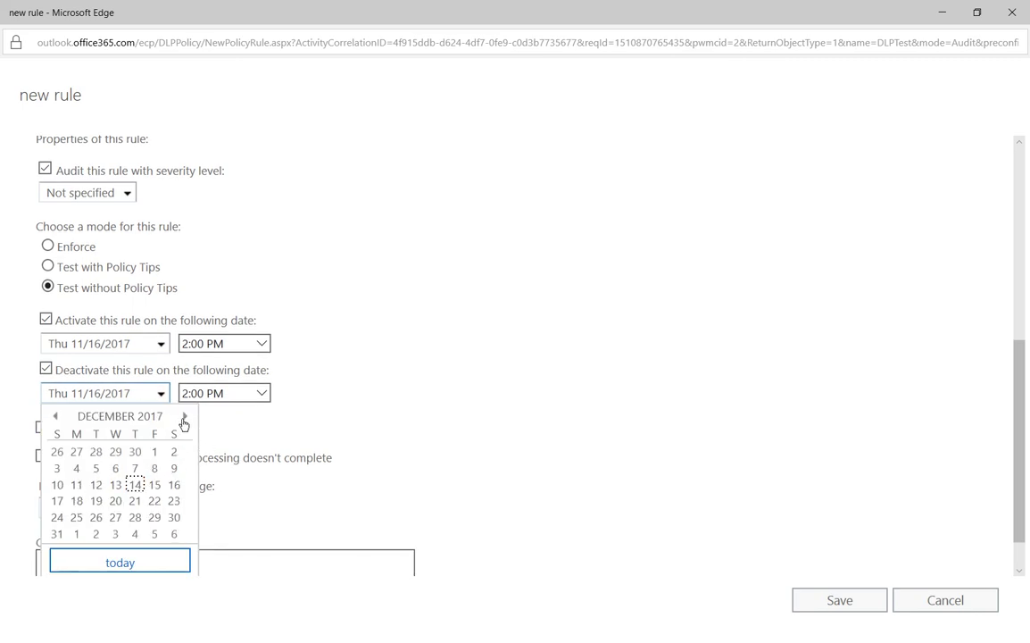
left_click(185, 416)
left_click(185, 416)
left_click(185, 416)
left_click(174, 453)
key("Tab")
key("Tab")
key("space")
left_click(184, 433)
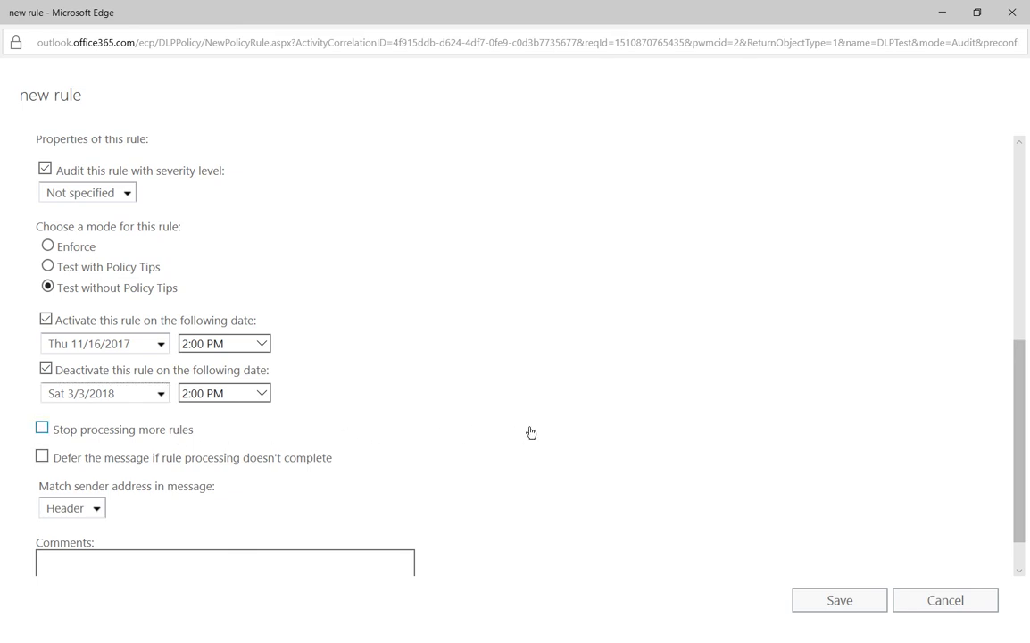
scroll(529, 432, "down", 1)
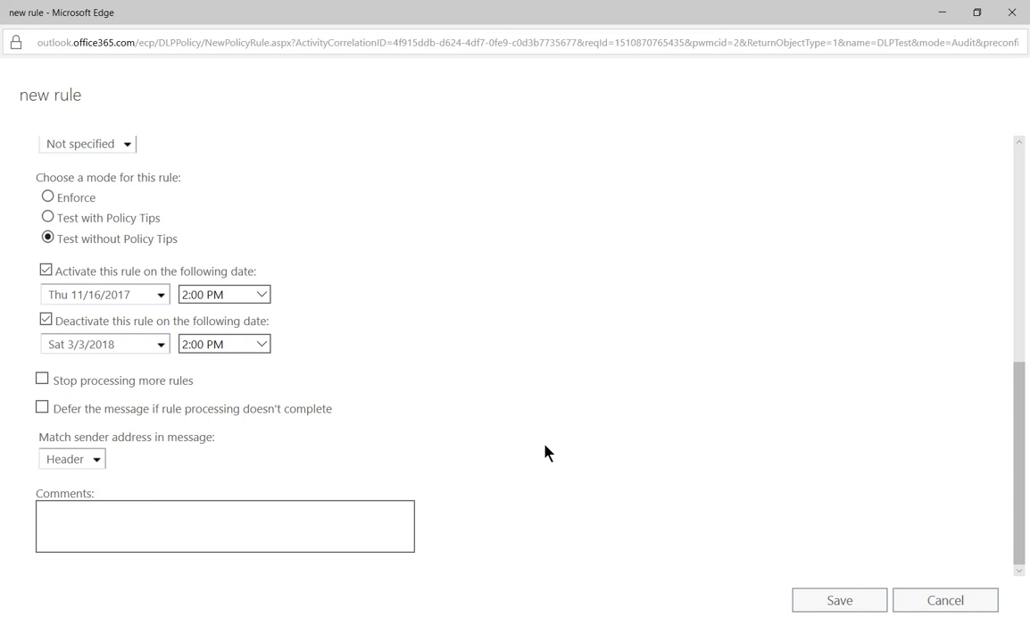
left_click(165, 388)
left_click(165, 388)
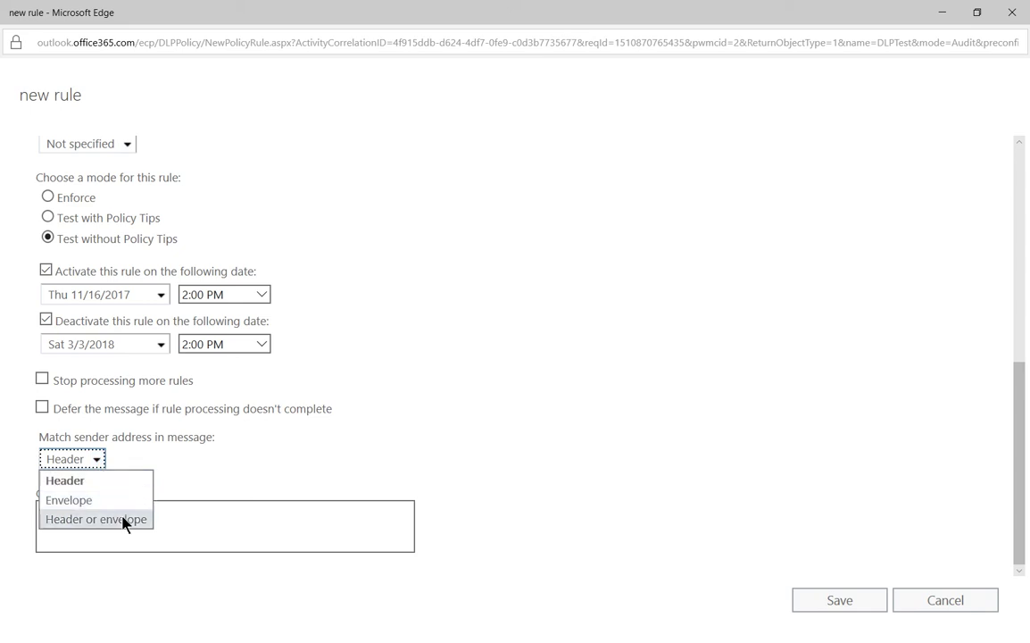
left_click(421, 451)
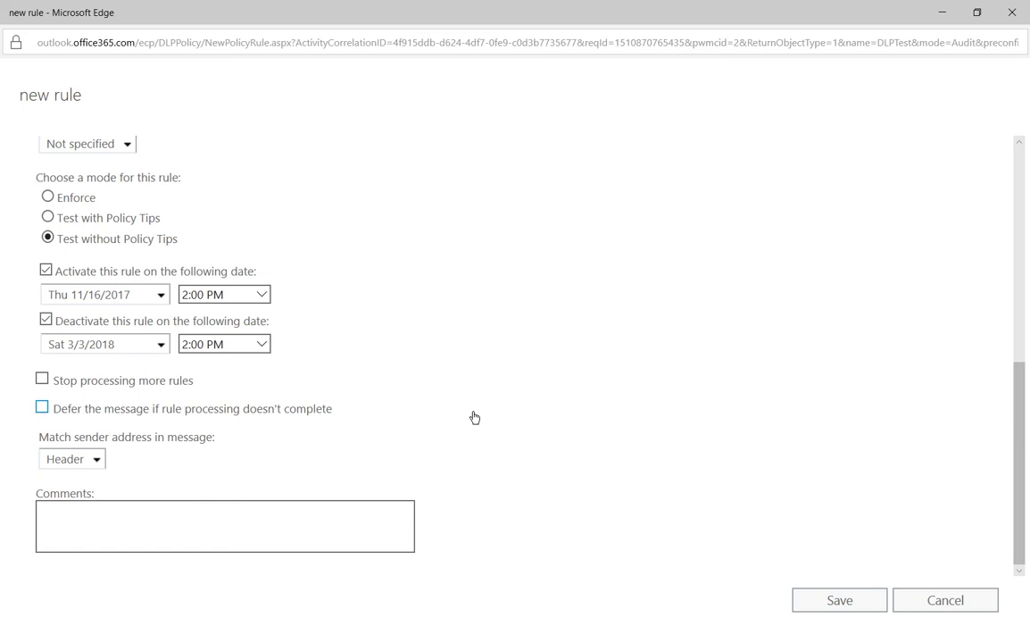
left_click(100, 460)
left_click(134, 460)
left_click(160, 521)
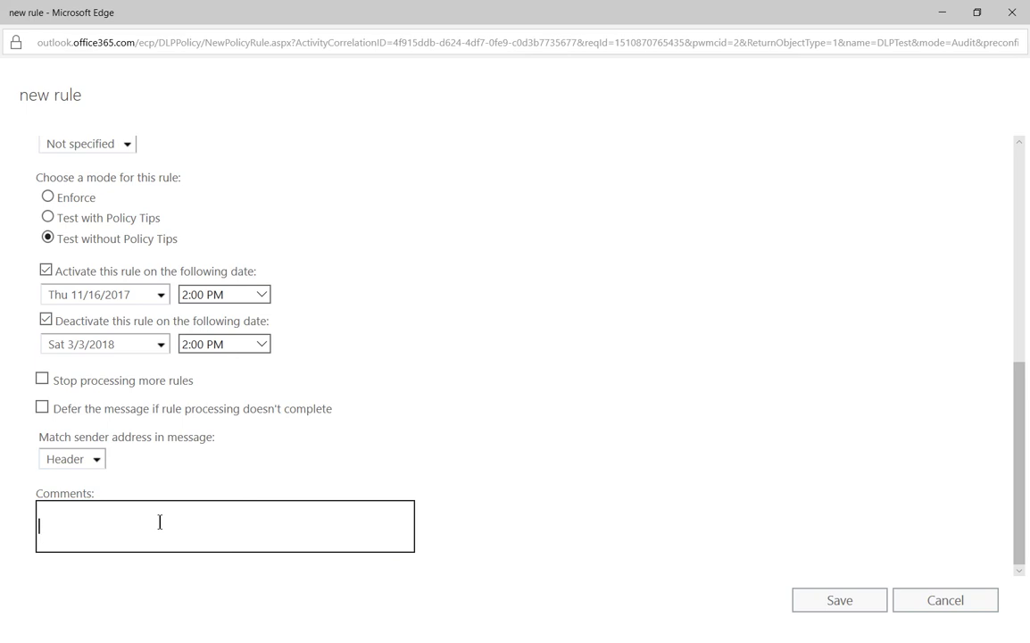
Step: Save the new rule and the DLPTest policy
left_click(807, 605)
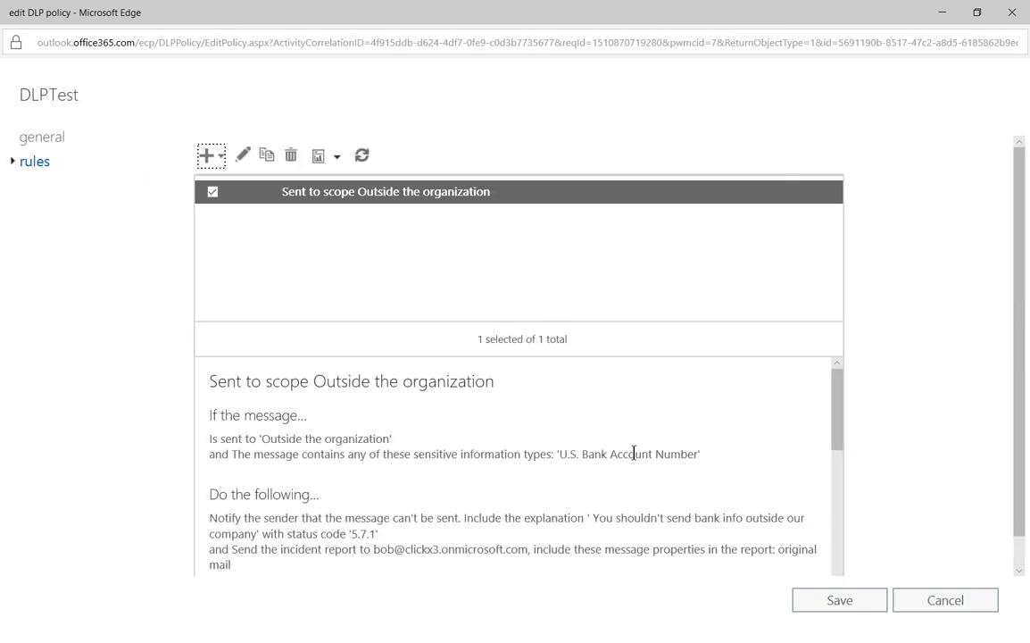
left_click(830, 602)
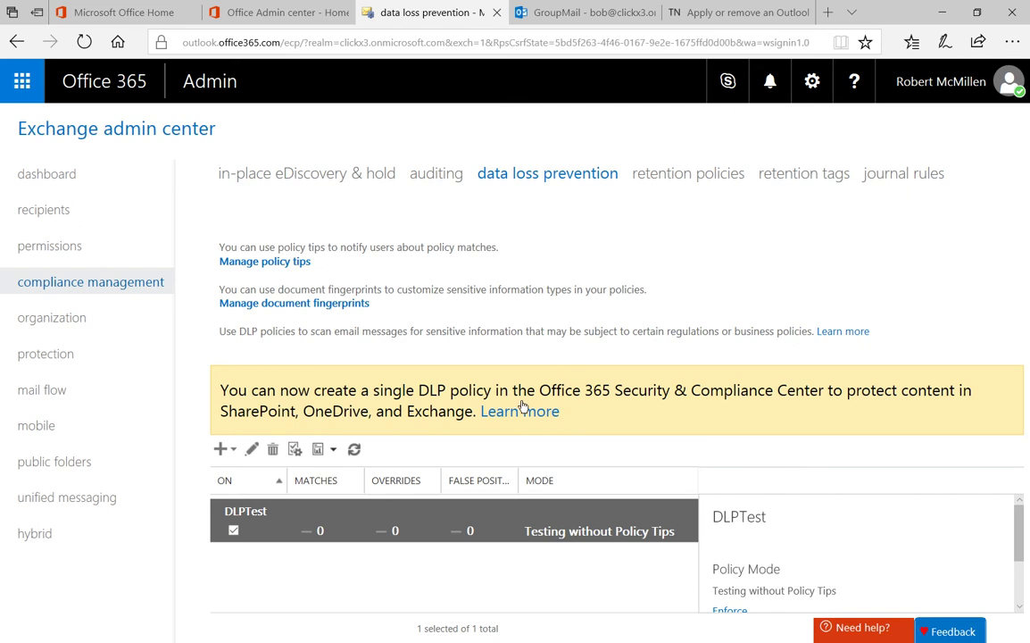
Step: Start a new DLP policy from template, examine the available templates including the U.S. ones, and cancel without creating a policy
left_click(223, 451)
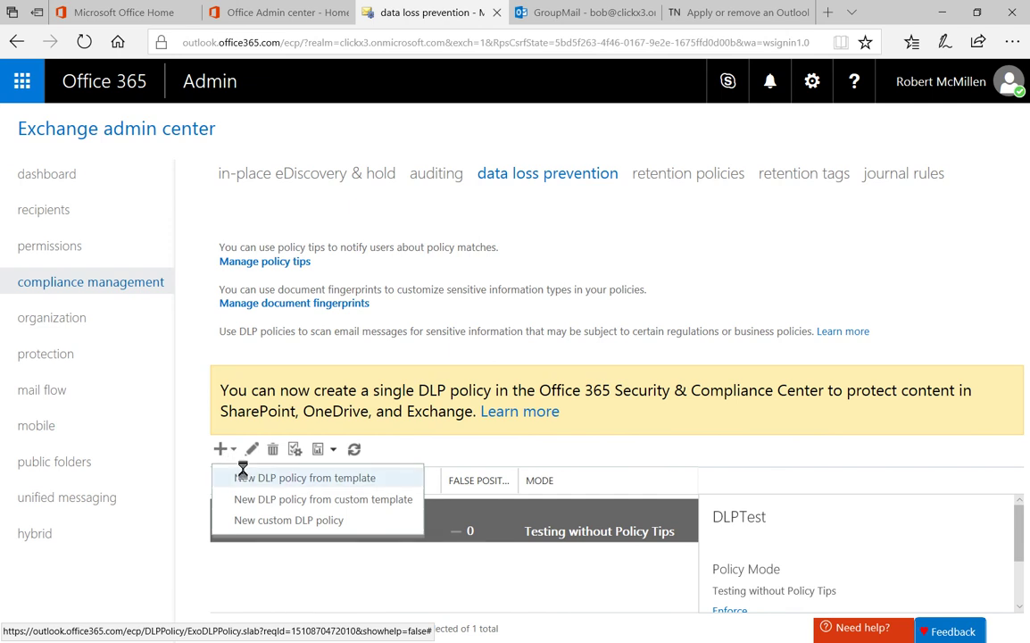
left_click(241, 478)
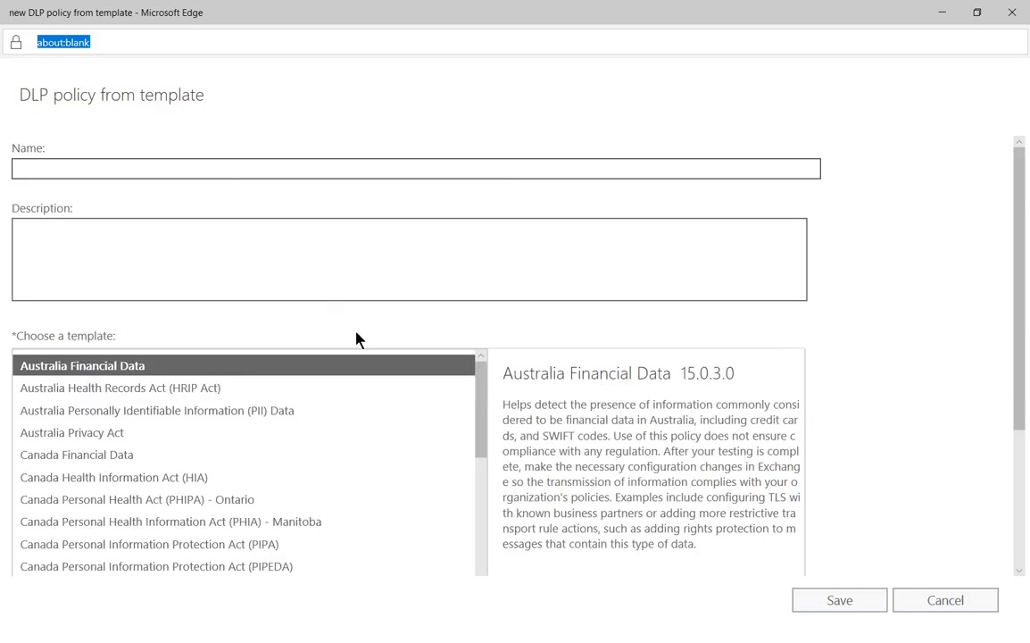
mouse_move(480, 391)
left_mouse_down()
mouse_move(482, 434)
mouse_move(488, 391)
left_mouse_up()
left_click(149, 434)
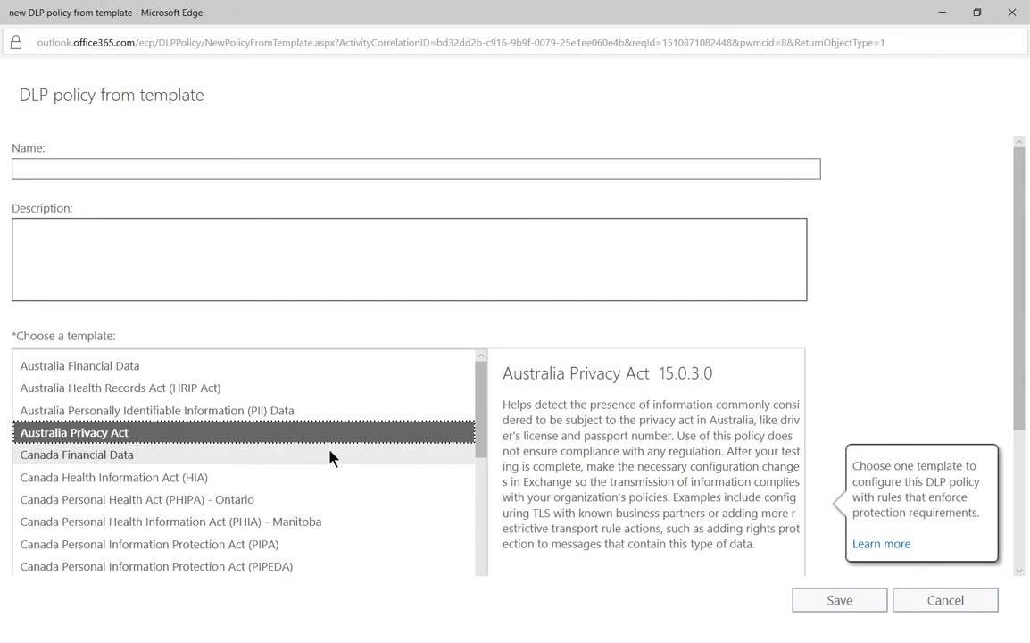
scroll(330, 455, "down", 1)
scroll(329, 457, "down", 5)
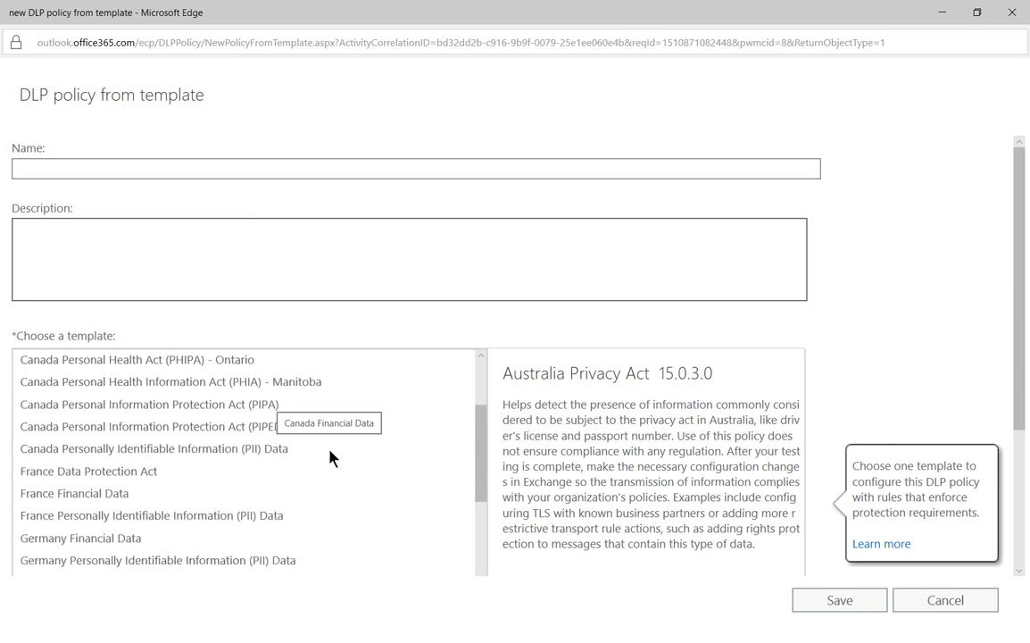
scroll(329, 457, "down", 4)
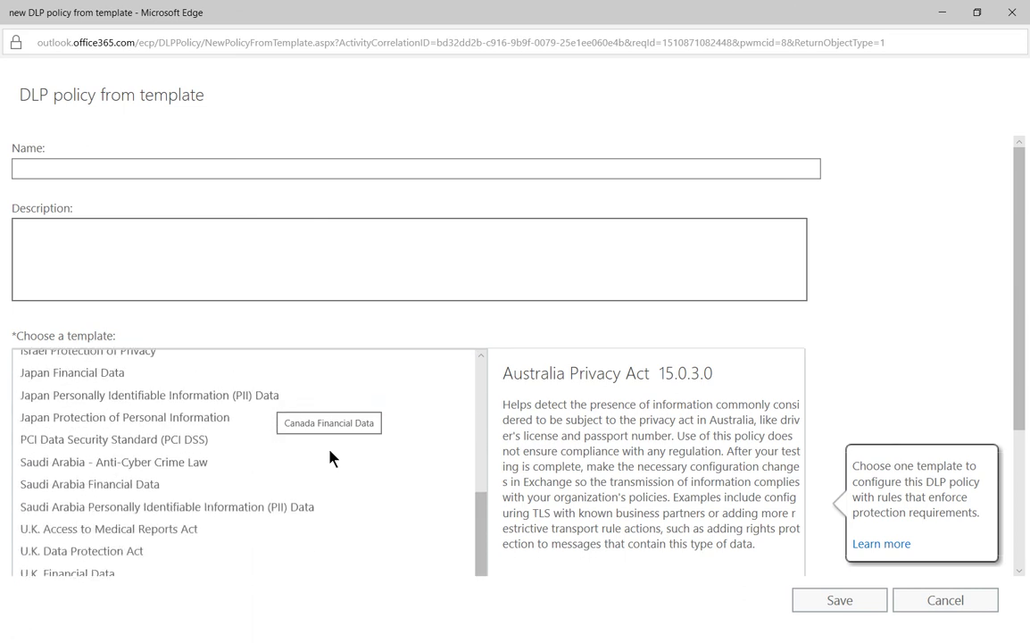
scroll(330, 457, "down", 2)
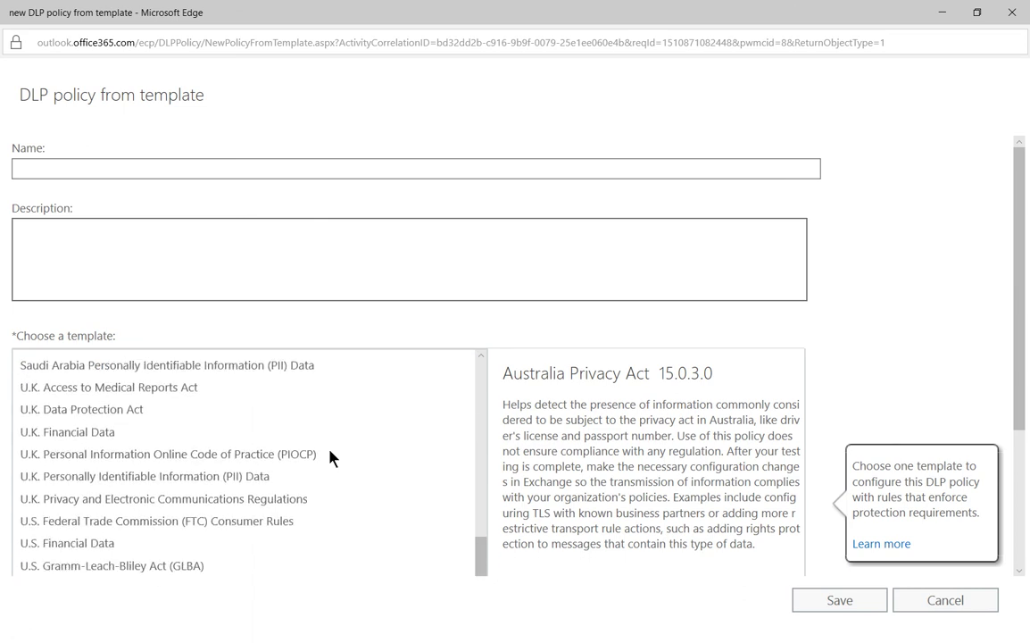
scroll(330, 457, "down", 2)
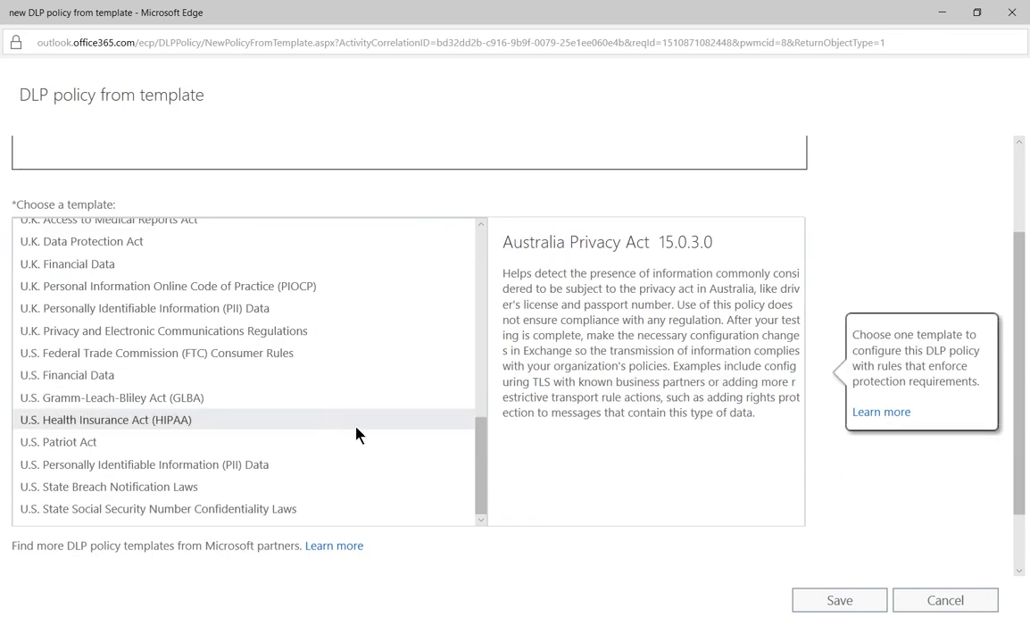
left_click(929, 603)
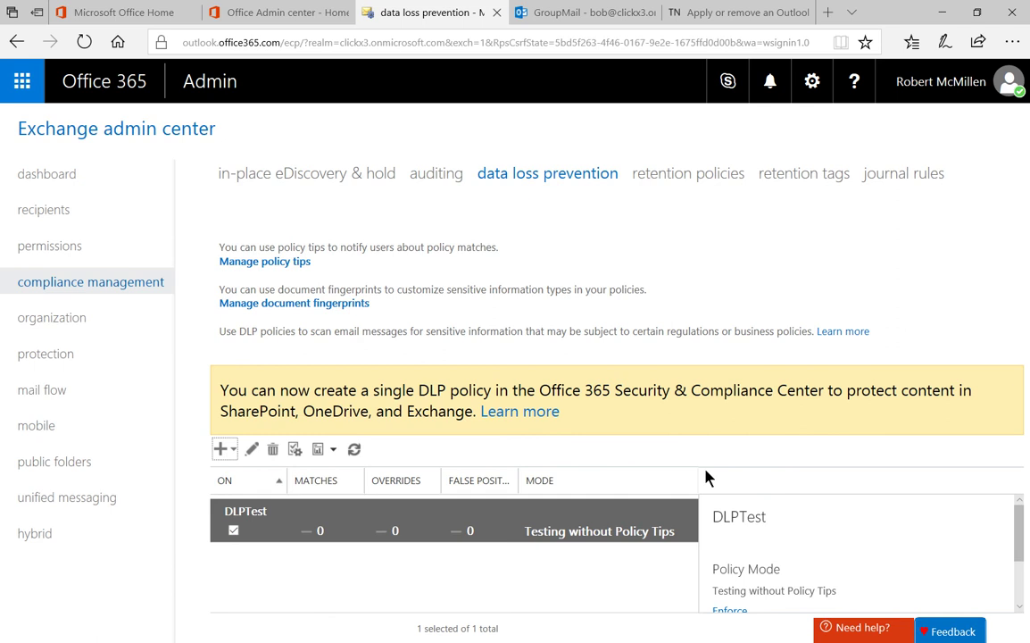